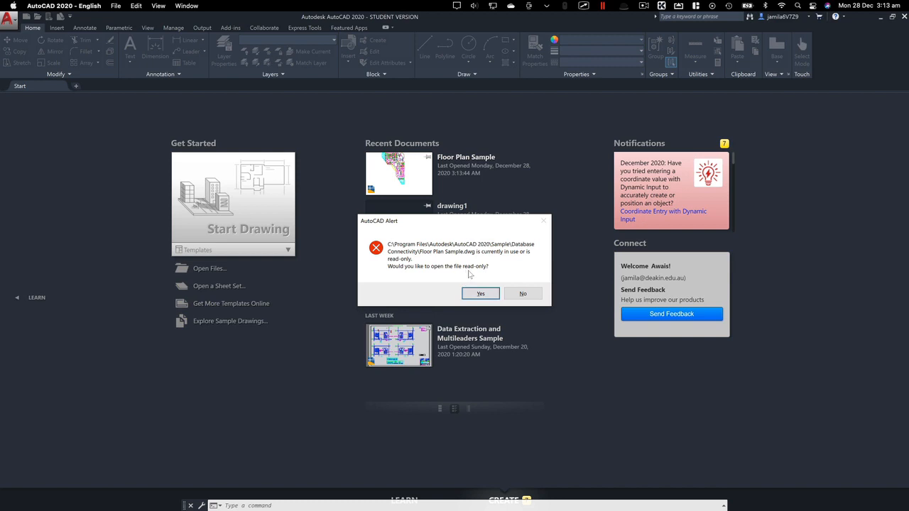
Open the Floor Plan Sample.dwg drawing as read-only
click(473, 295)
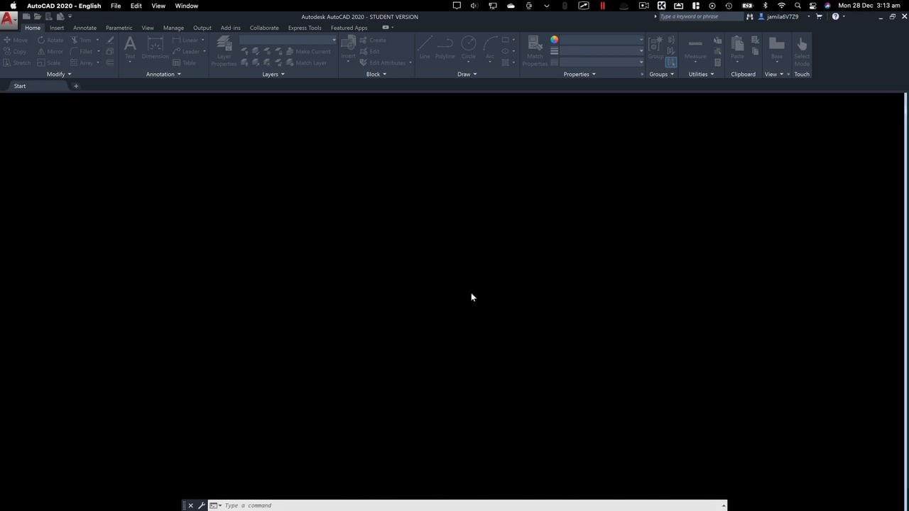
click(498, 301)
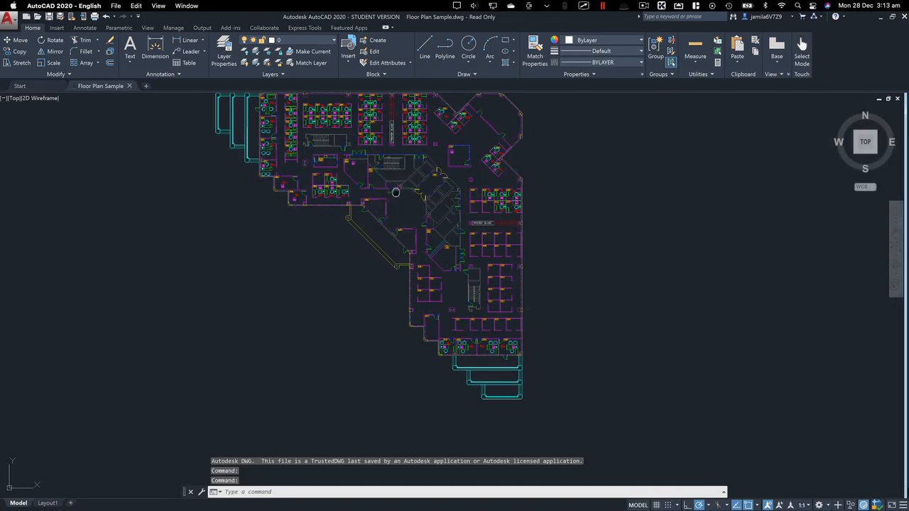
middle_drag(395, 190, 397, 197)
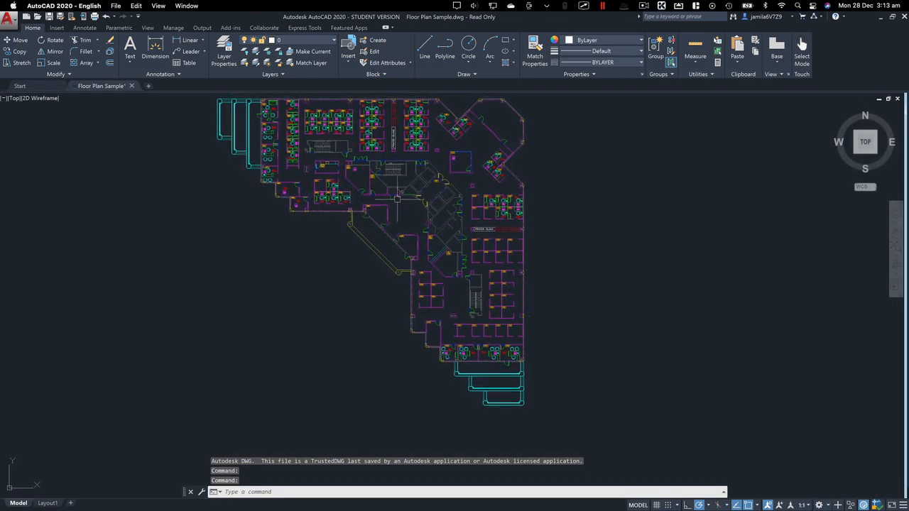
mouse_move(397, 198)
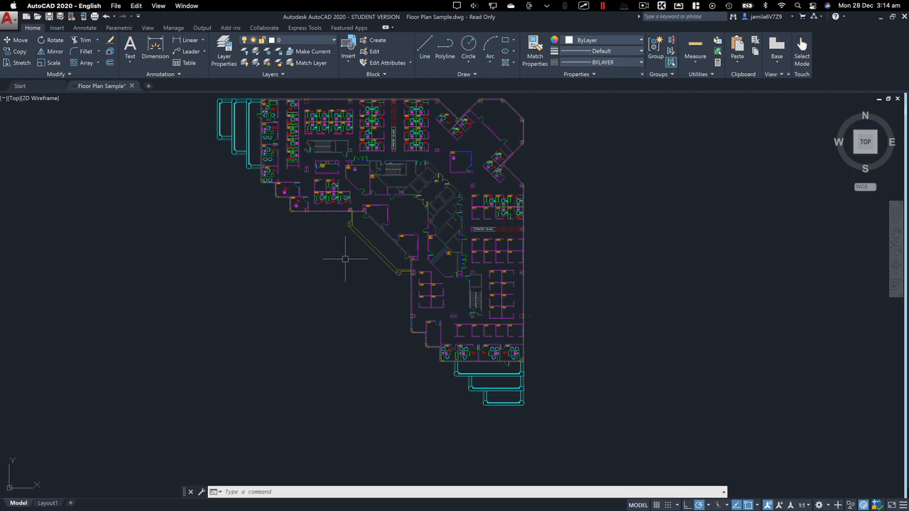
Shift the floor plan down with the PAN command, and to the right with the Pan navigation tool
text(P)
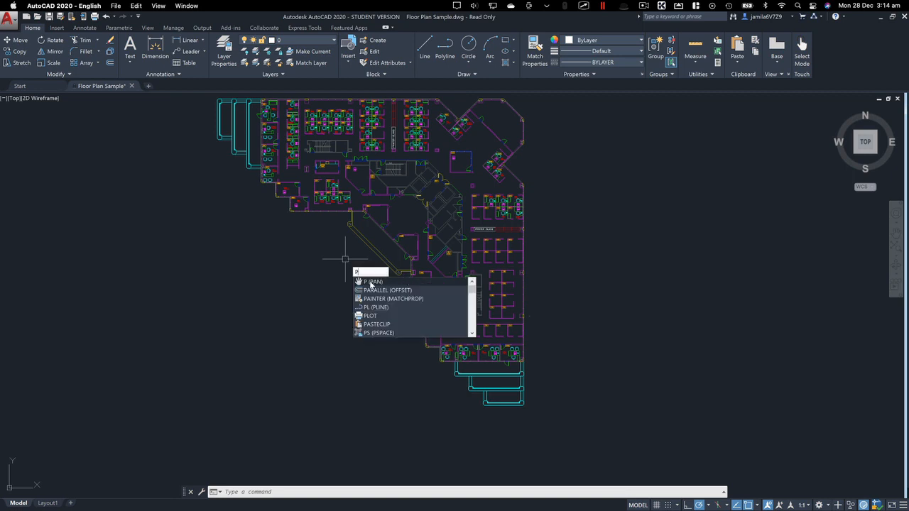
click(370, 283)
drag(382, 190, 388, 218)
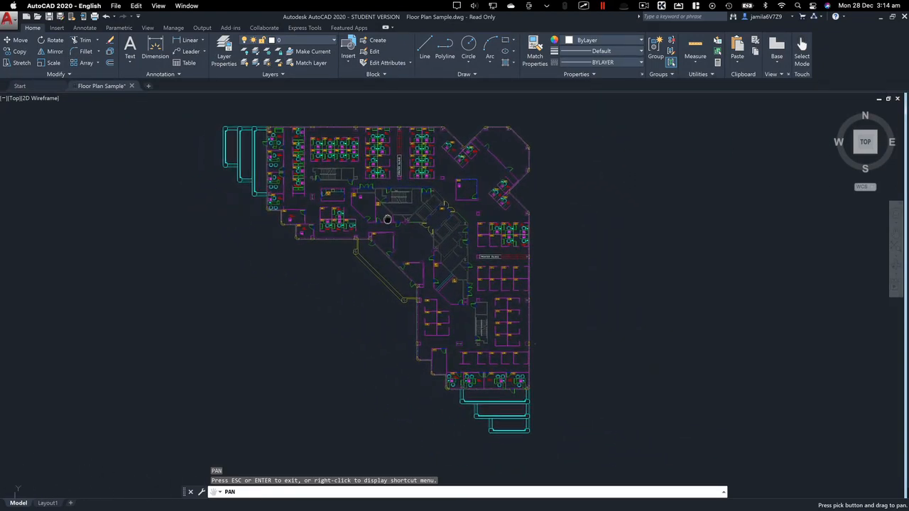
key(Escape)
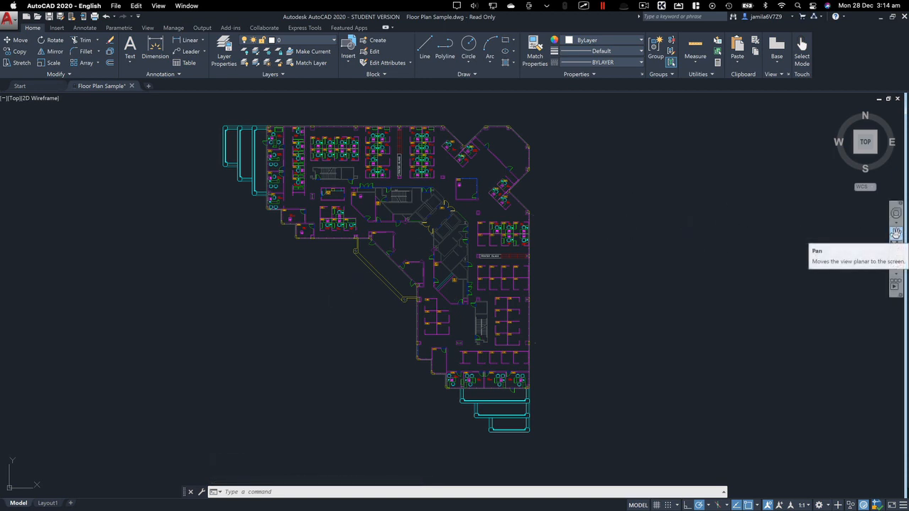
click(895, 233)
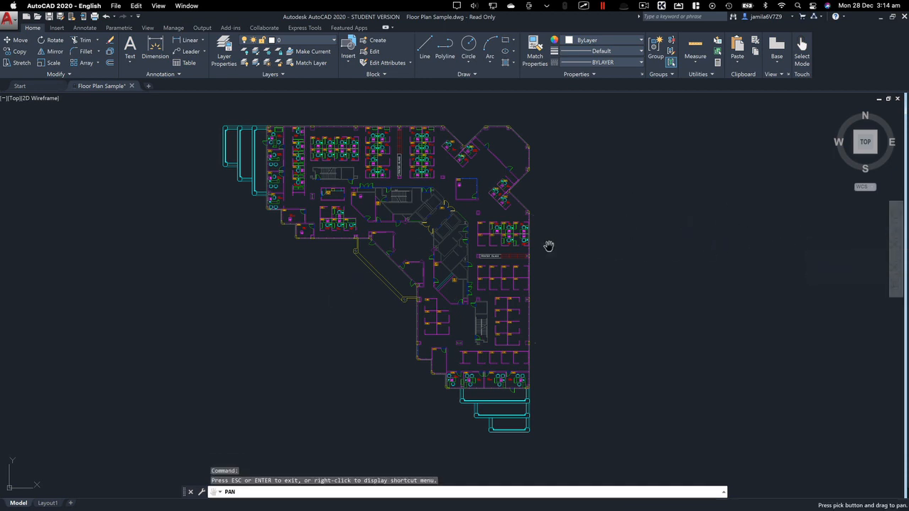
drag(347, 261, 367, 261)
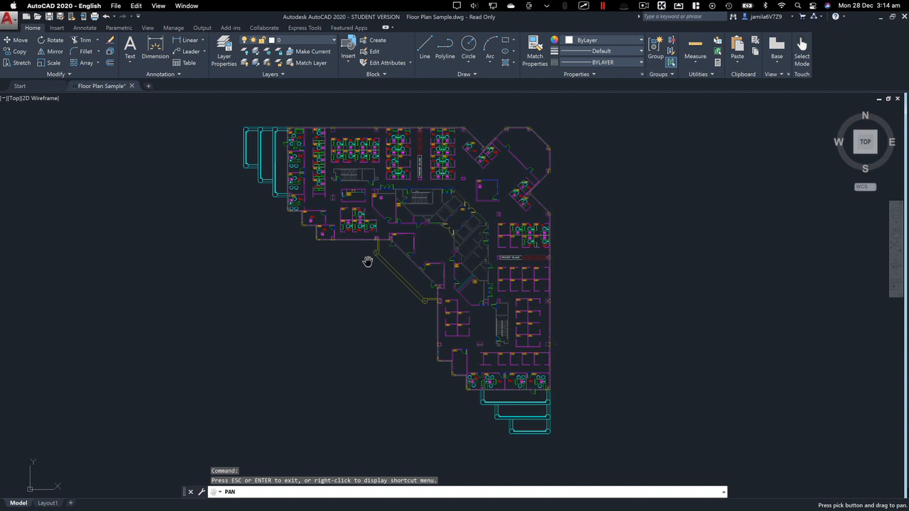
key(Escape)
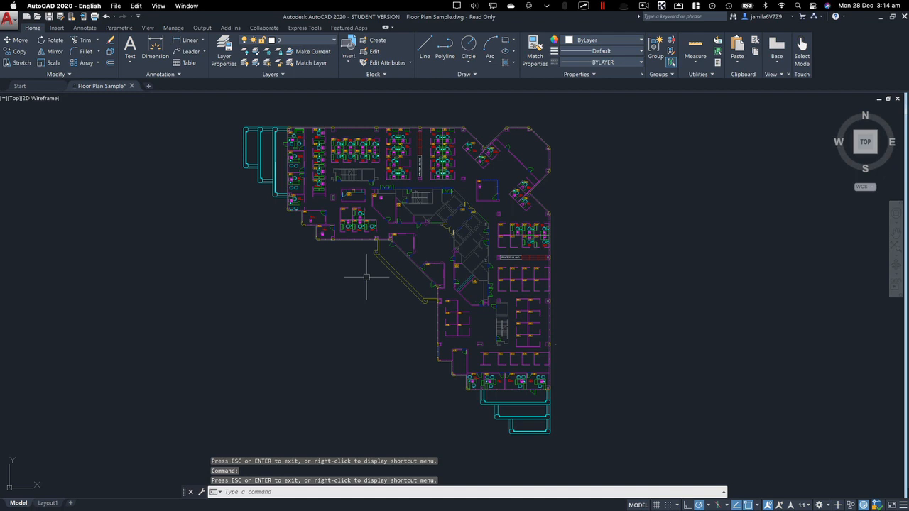
Pan the floor plan freely without a command, and move it slightly upward with the Pan command
middle_drag(366, 277, 367, 278)
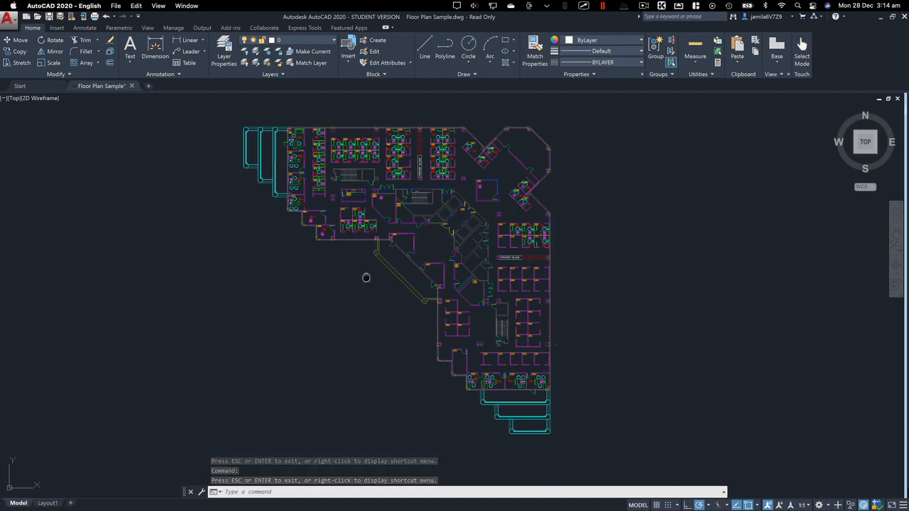
middle_drag(367, 278, 419, 300)
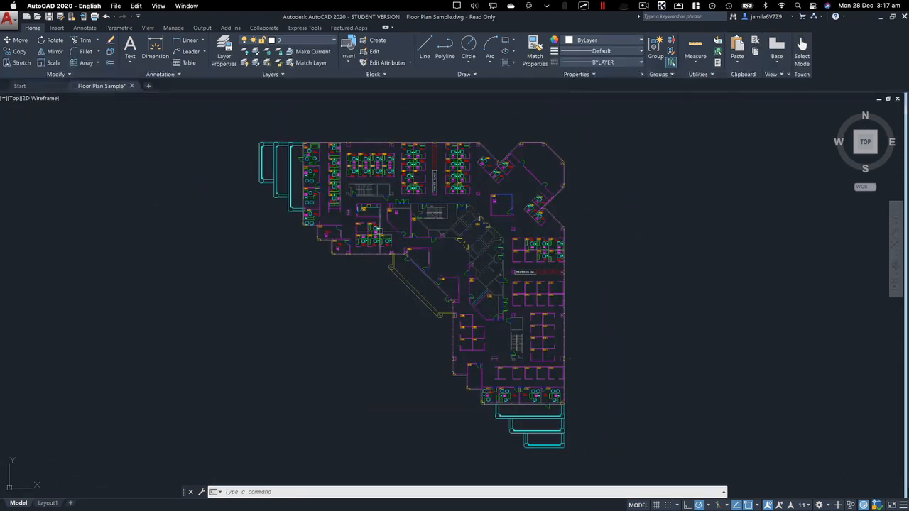
mouse_move(377, 229)
middle_drag(361, 279, 361, 278)
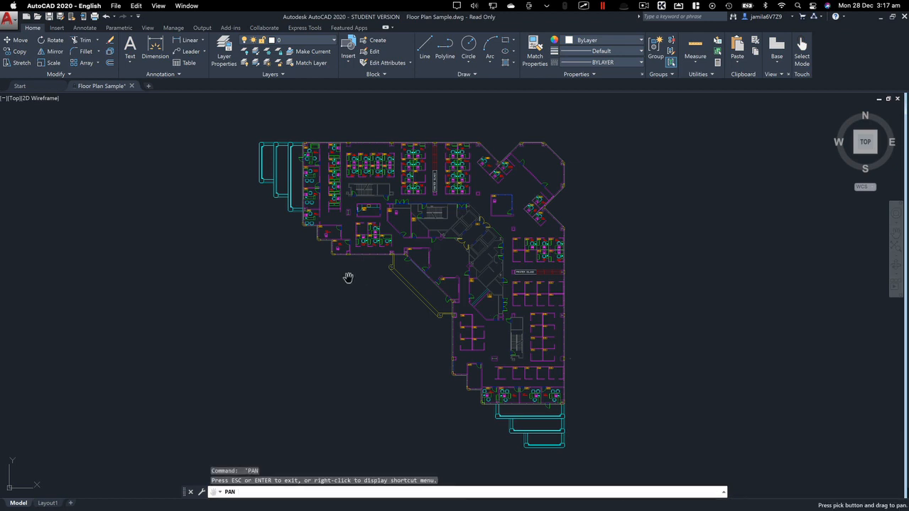
mouse_move(347, 281)
mouse_down()
mouse_move(365, 282)
mouse_move(305, 270)
mouse_move(352, 265)
mouse_up()
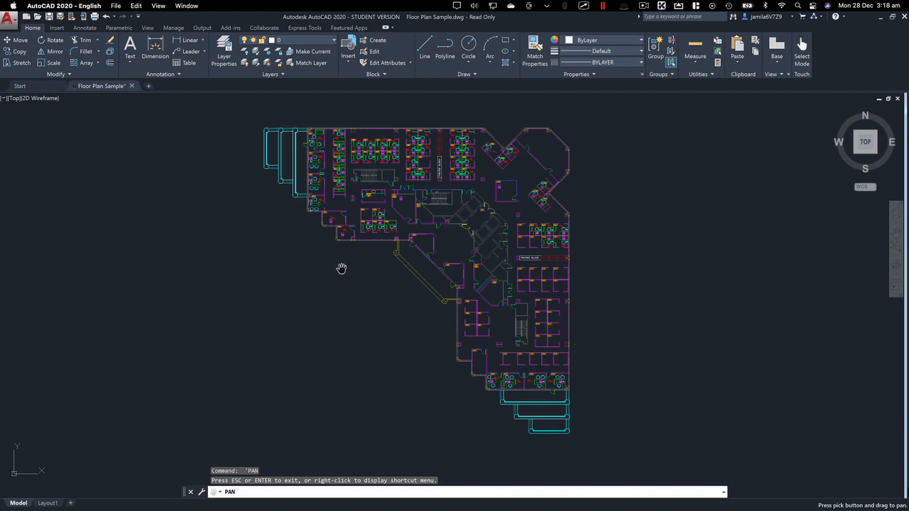
key(Escape)
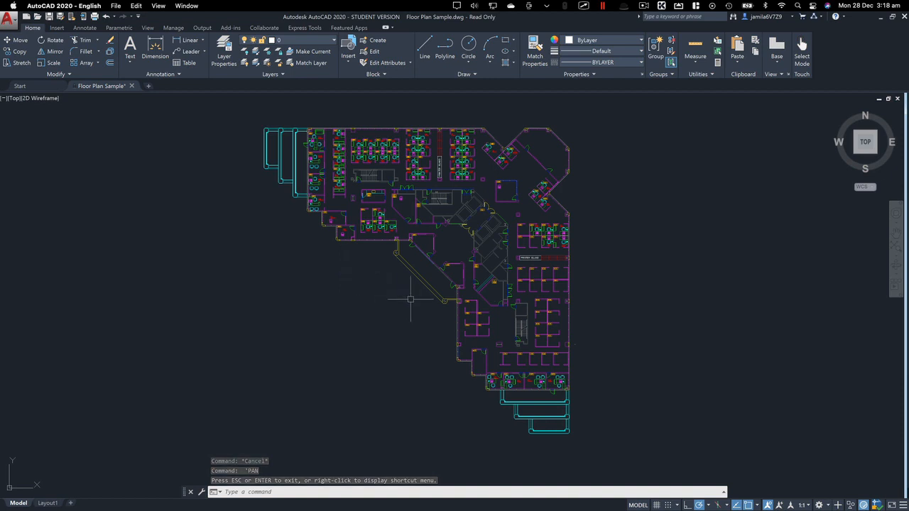
Zoom in and out around the yellow diagonal exterior wall and inspect its inner line's properties
scroll(411, 298, up, 8)
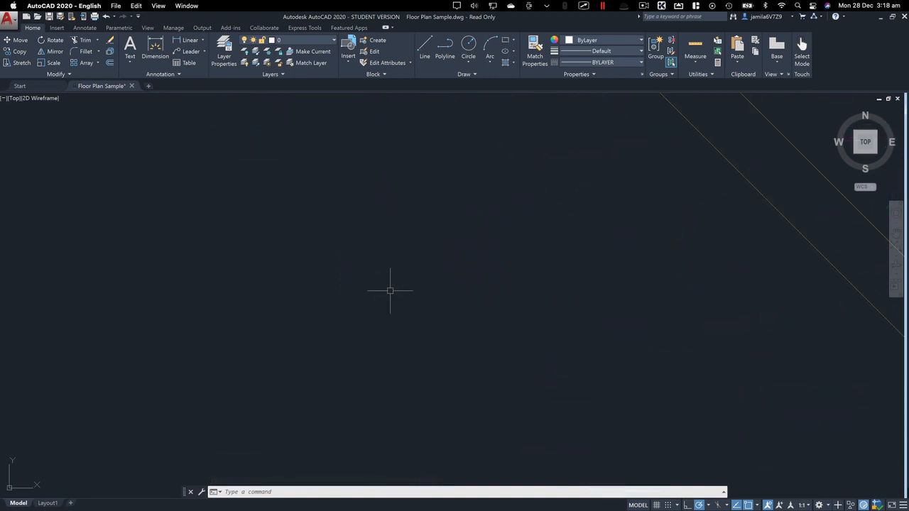
scroll(390, 290, down, 10)
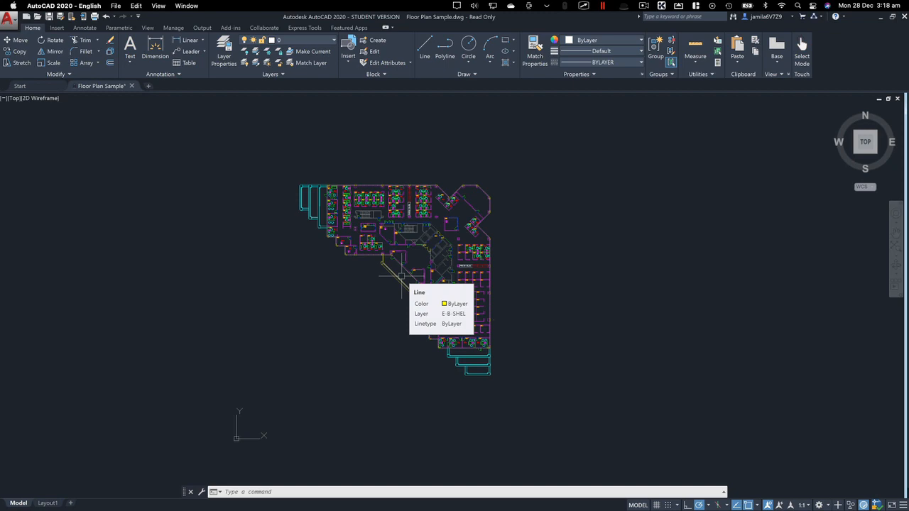
scroll(401, 275, up, 10)
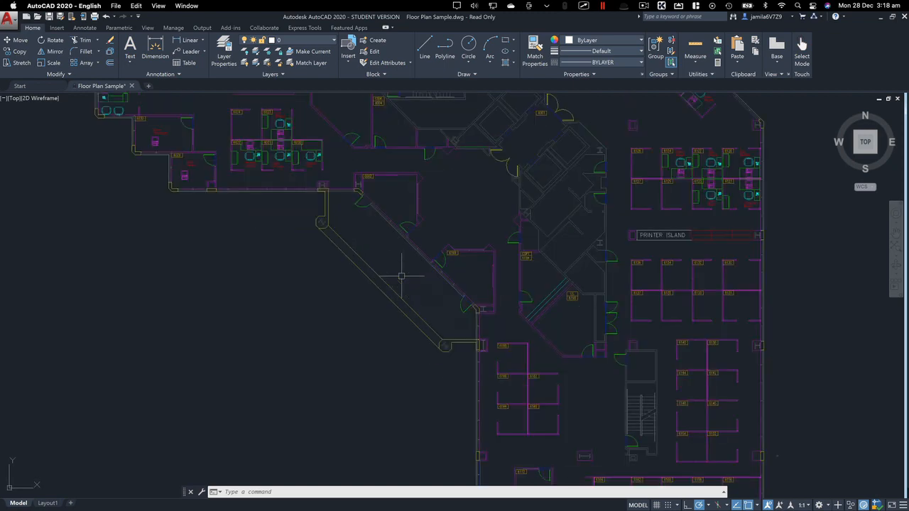
scroll(401, 276, down, 3)
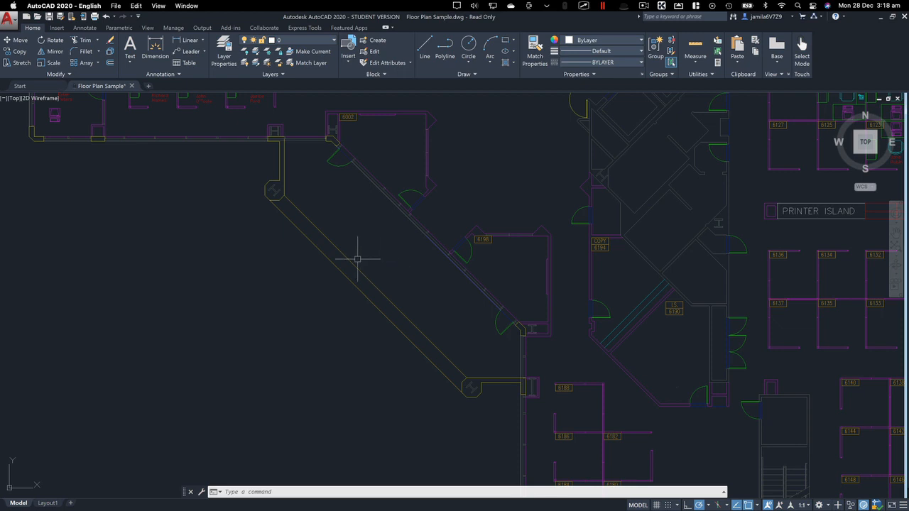
mouse_move(350, 259)
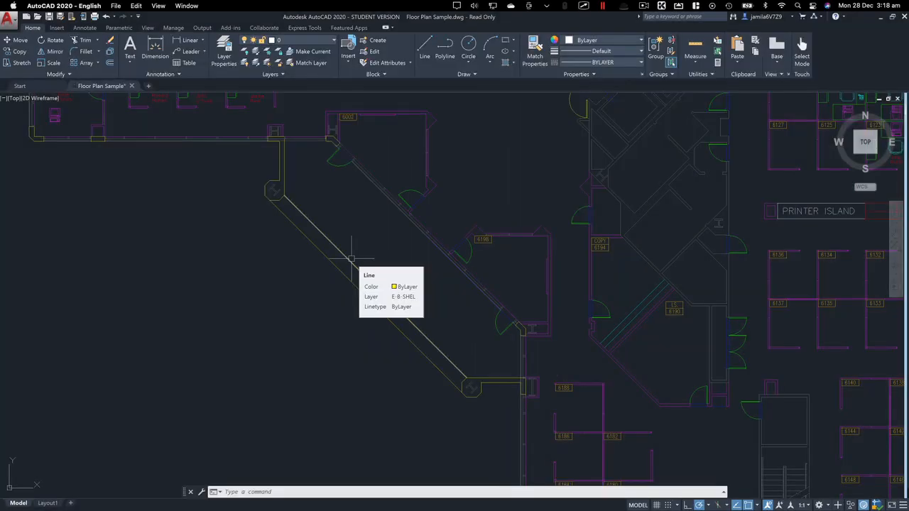
Select both yellow diagonal wall lines, a short line at the upper column, the door and wall line near room 6002, and the lower horizontal lines
click(350, 258)
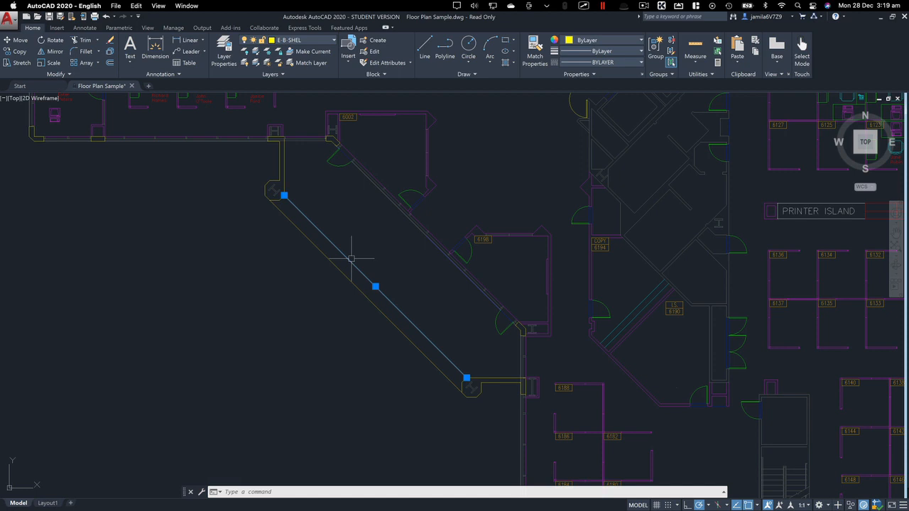
click(334, 264)
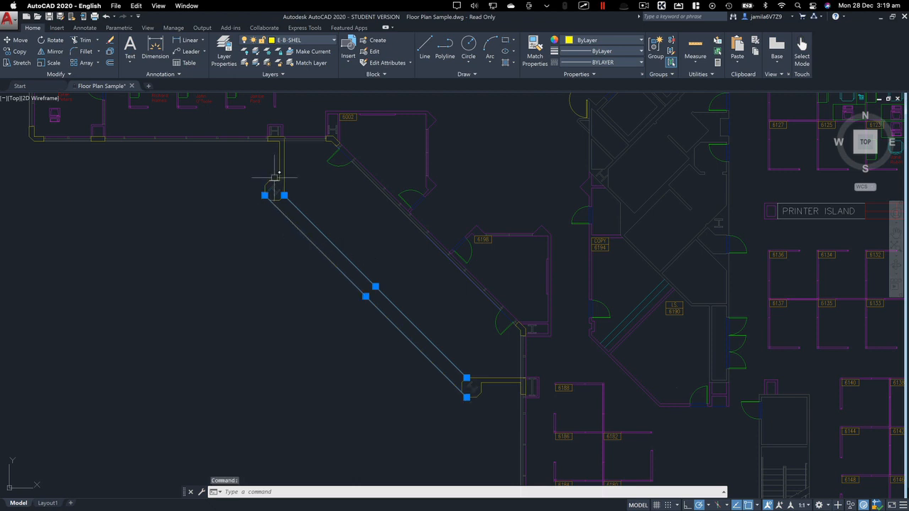
click(277, 179)
click(369, 174)
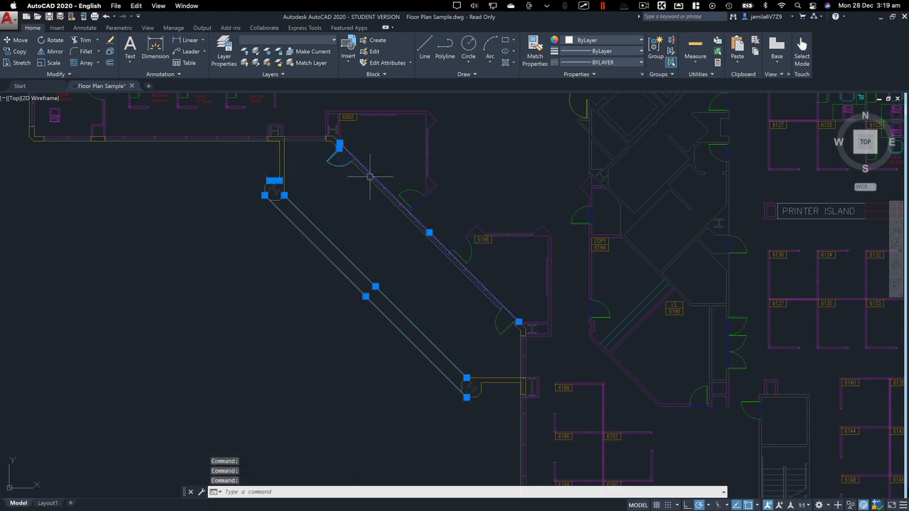
click(495, 375)
click(482, 384)
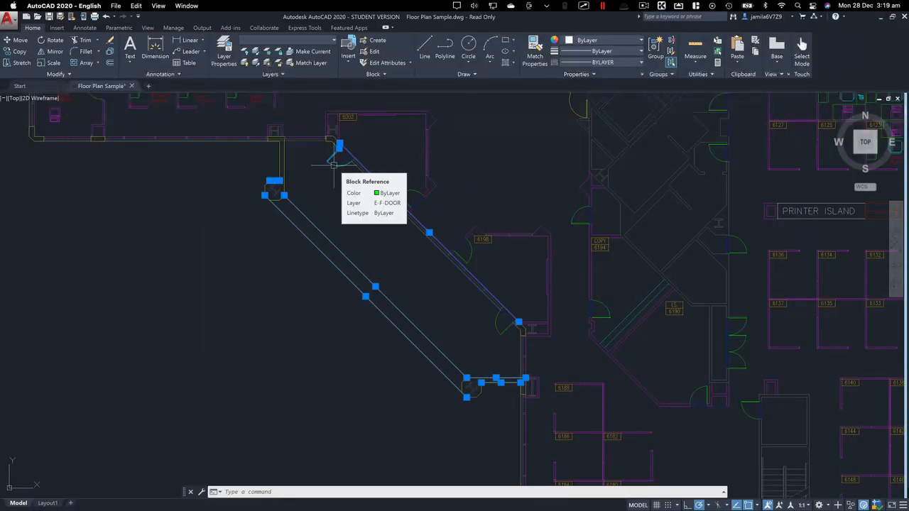
Remove the door block, the inner diagonal wall line and the two lower horizontal lines from the selection
shift+click(335, 166)
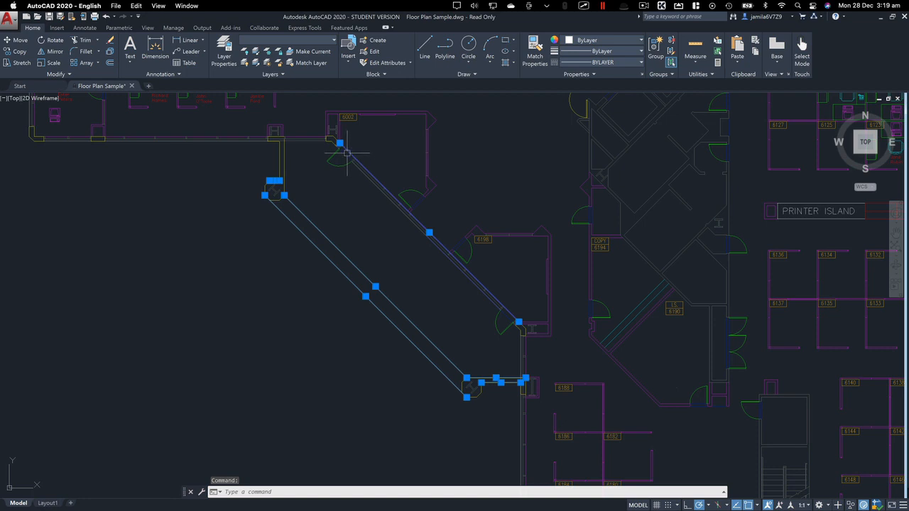
shift+click(348, 151)
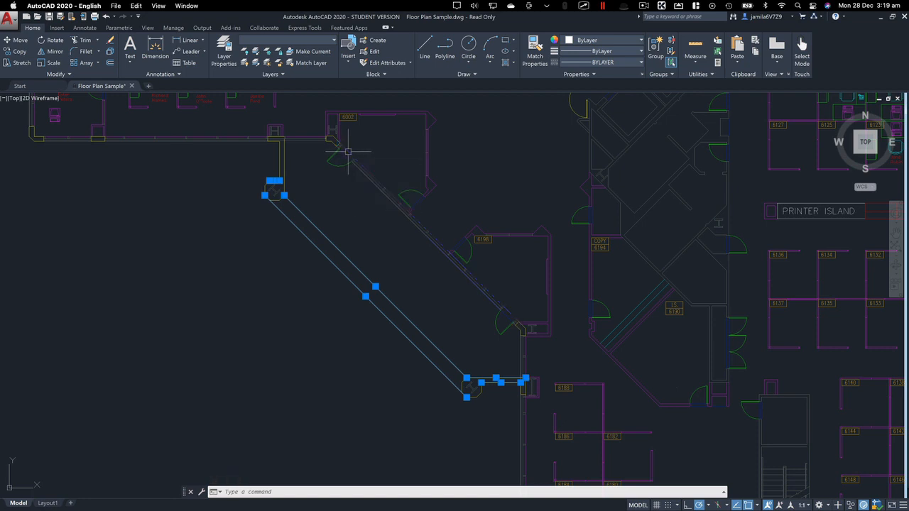
shift+click(484, 380)
shift+click(485, 377)
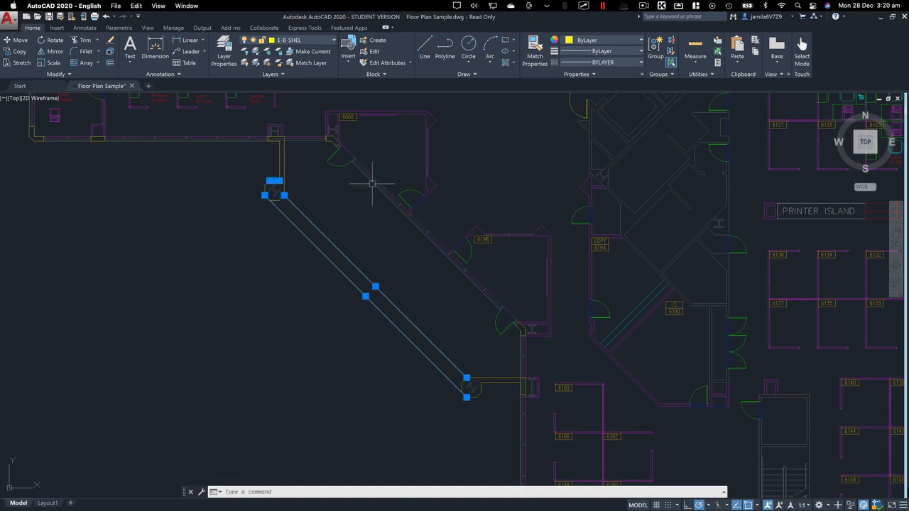
Add the walls and door around room 6002 to the selection with a crossing window
scroll(375, 140, up, 4)
middle_drag(377, 147, 396, 207)
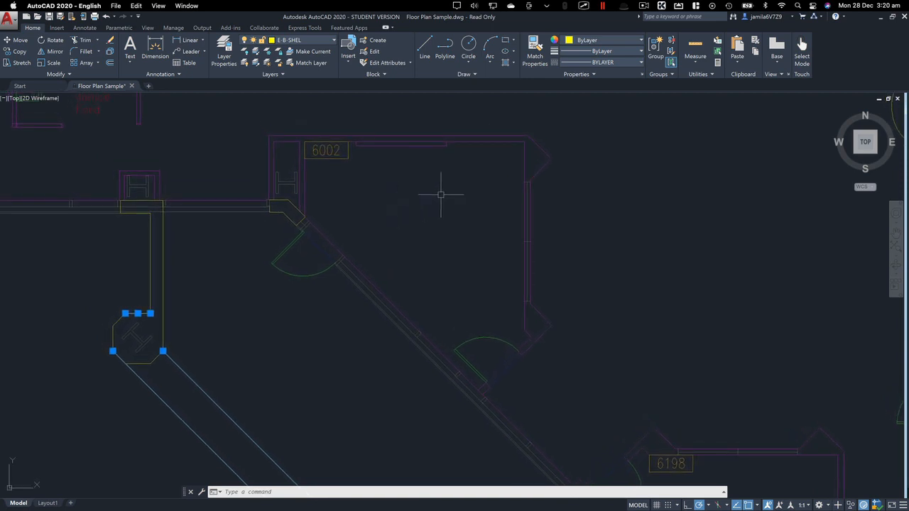
click(783, 146)
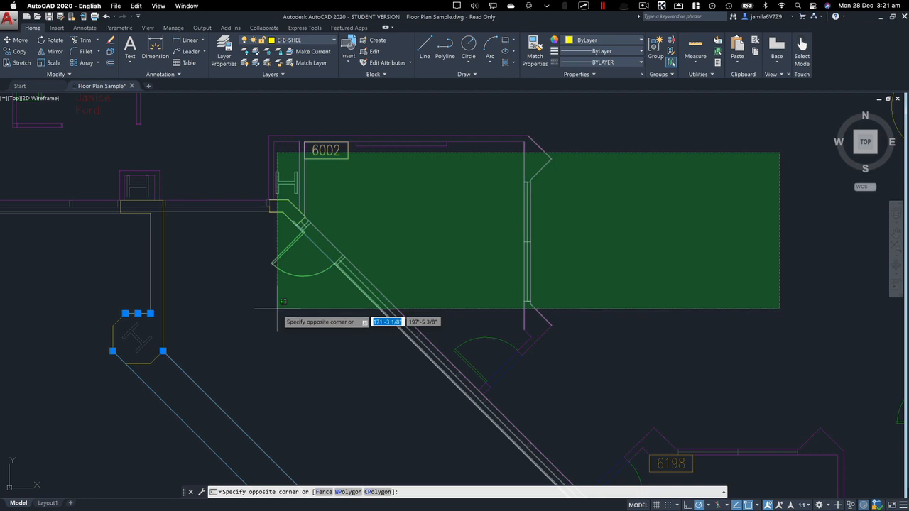
click(264, 289)
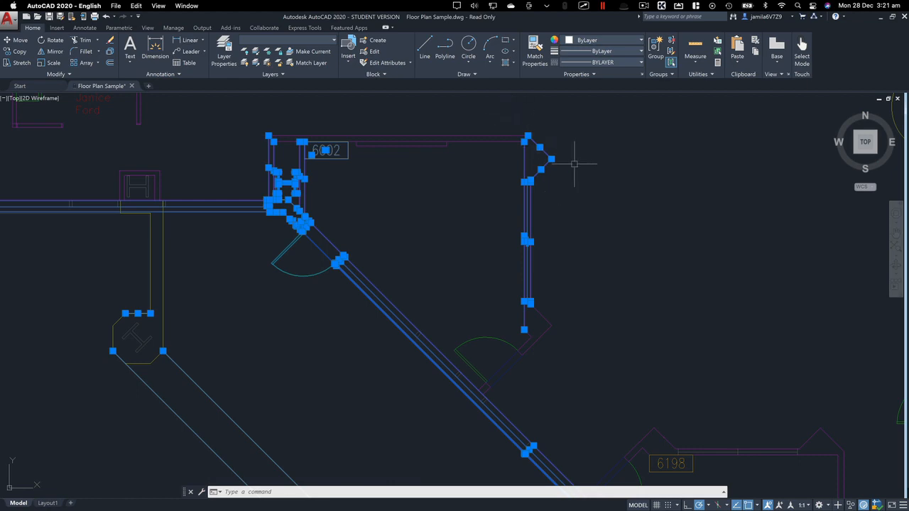
Select the entire floor plan with a crossing window and clear the selection
scroll(573, 163, down, 5)
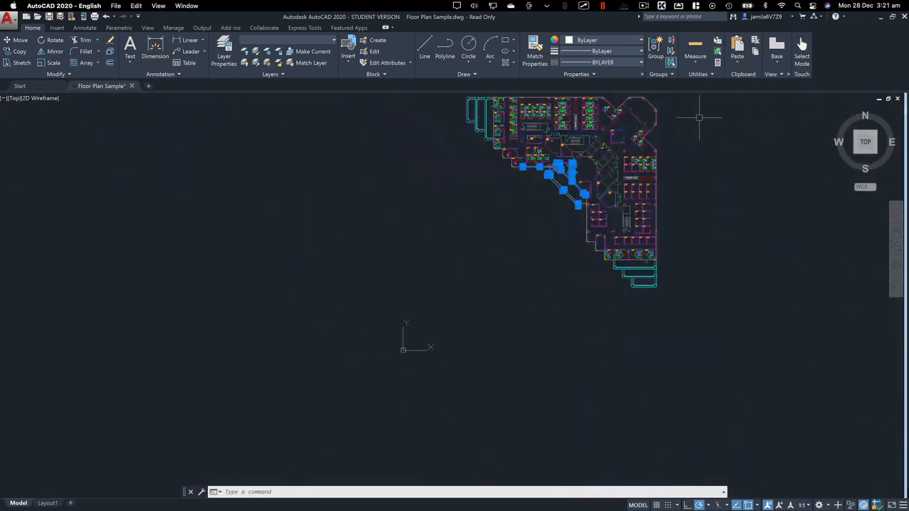
middle_drag(710, 106, 622, 143)
click(634, 124)
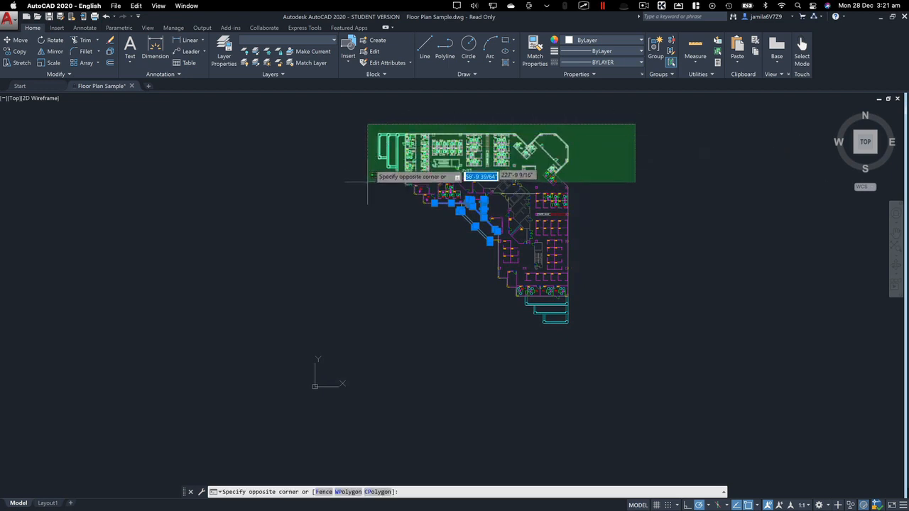
click(385, 325)
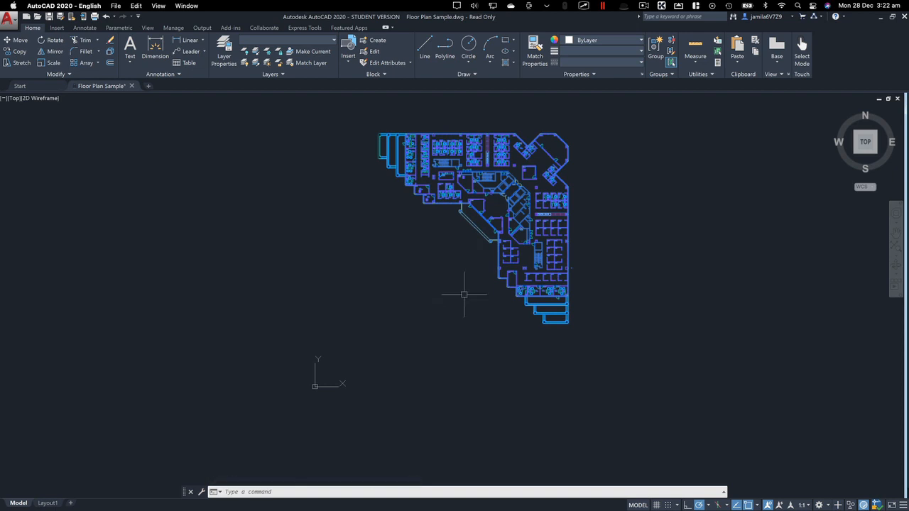
scroll(510, 215, up, 4)
scroll(510, 214, down, 3)
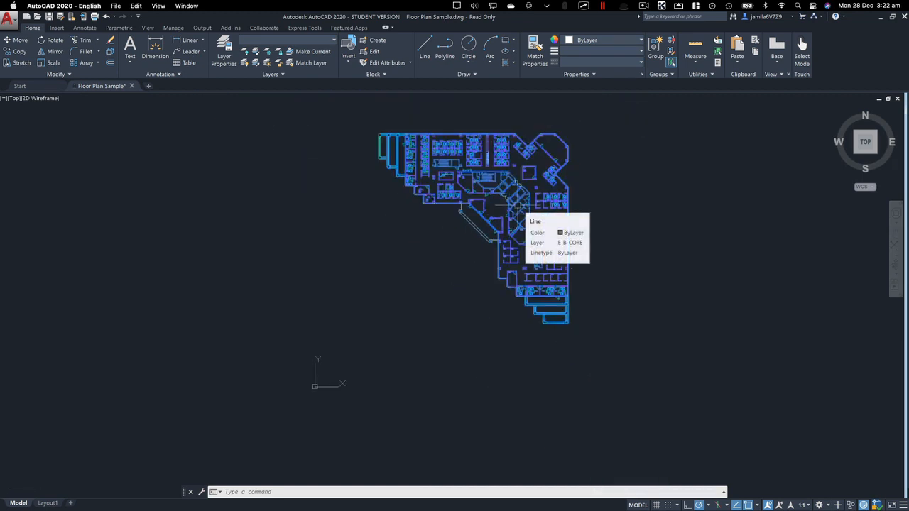
key(Escape)
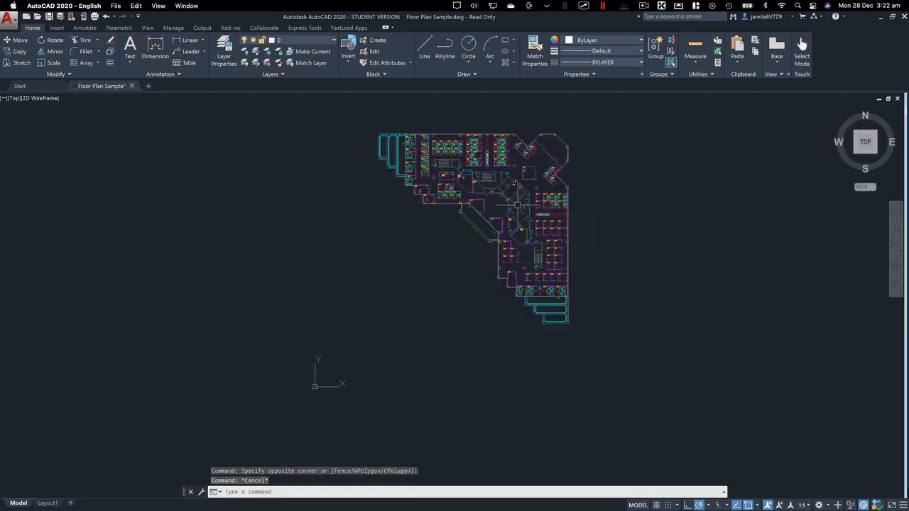
Select the rectangle beside the floor plan with a crossing window and clear the selection
key(Escape)
key(Escape)
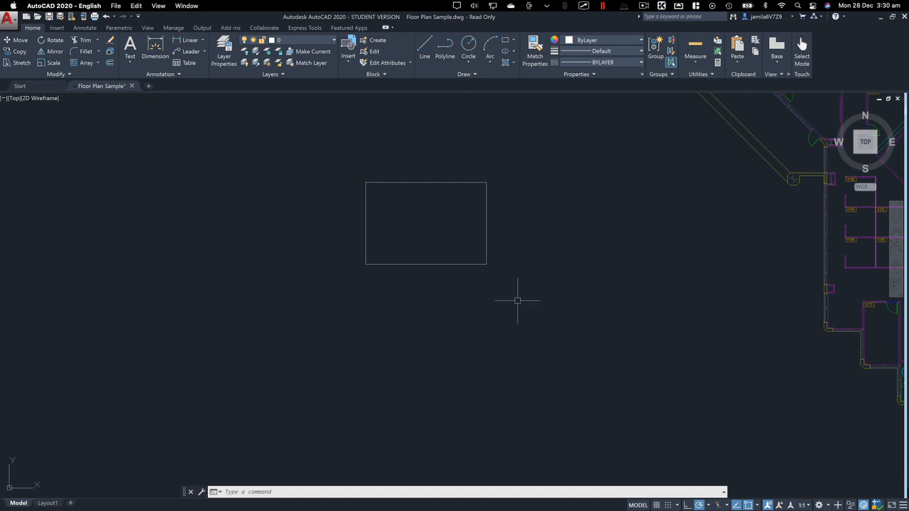
click(518, 299)
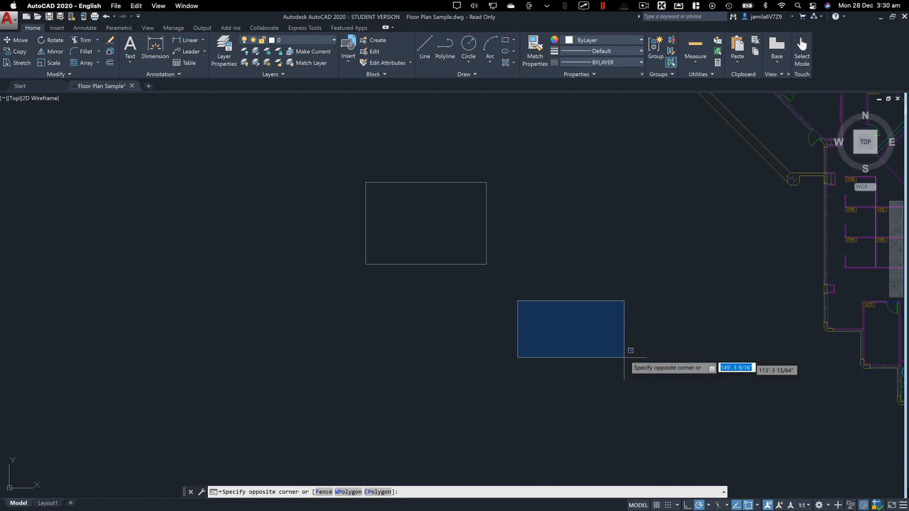
click(487, 263)
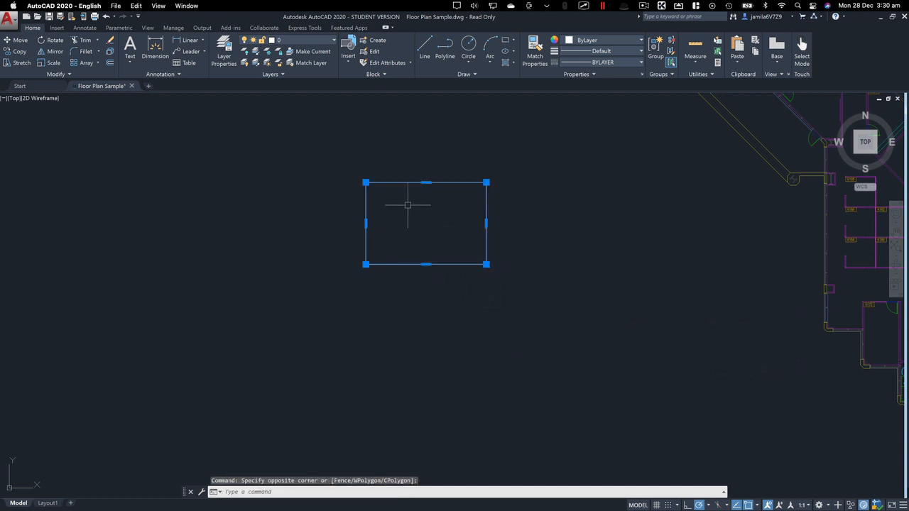
scroll(407, 205, up, 6)
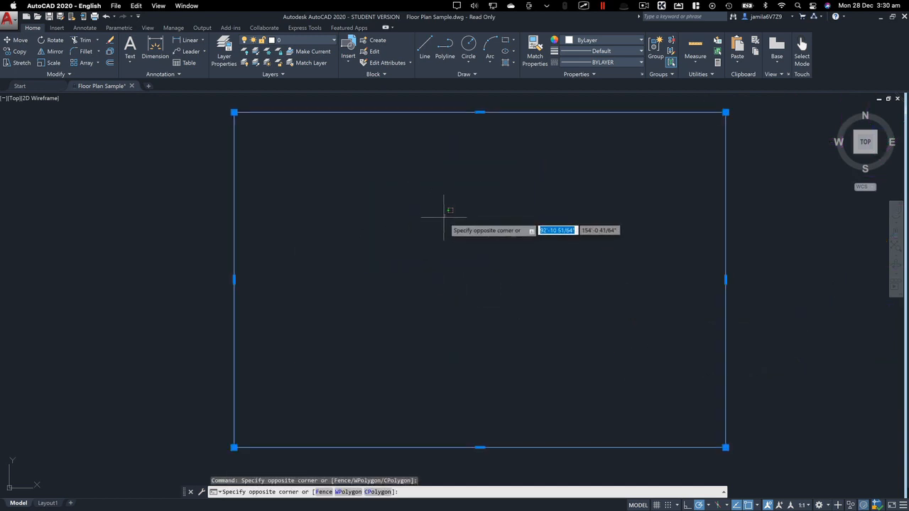
key(Escape)
key(Escape)
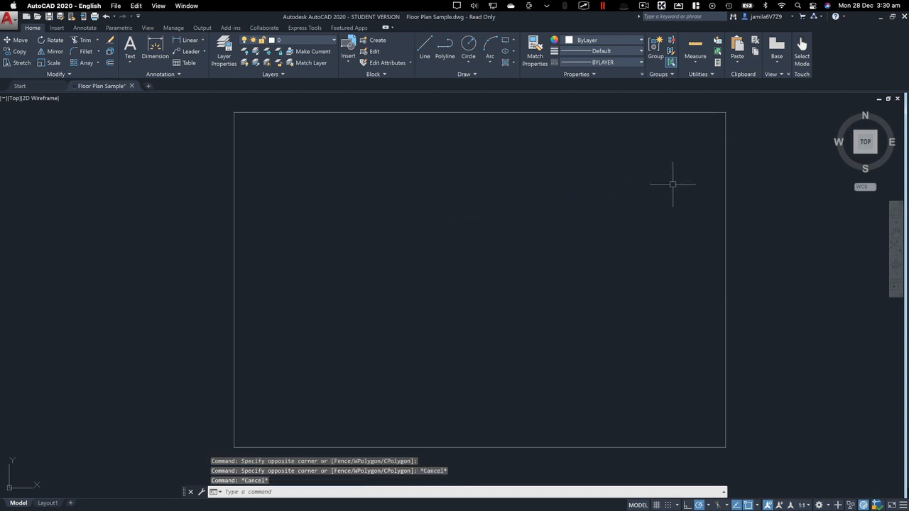
Select the rectangle with a crossing window over its upper-right corner, clear the selection, and try a partial window selection across its left edge
click(780, 105)
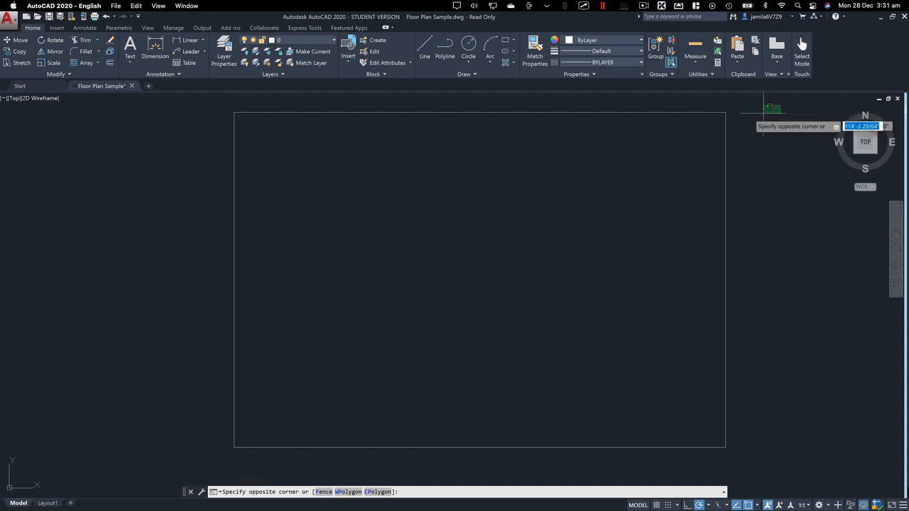
click(719, 133)
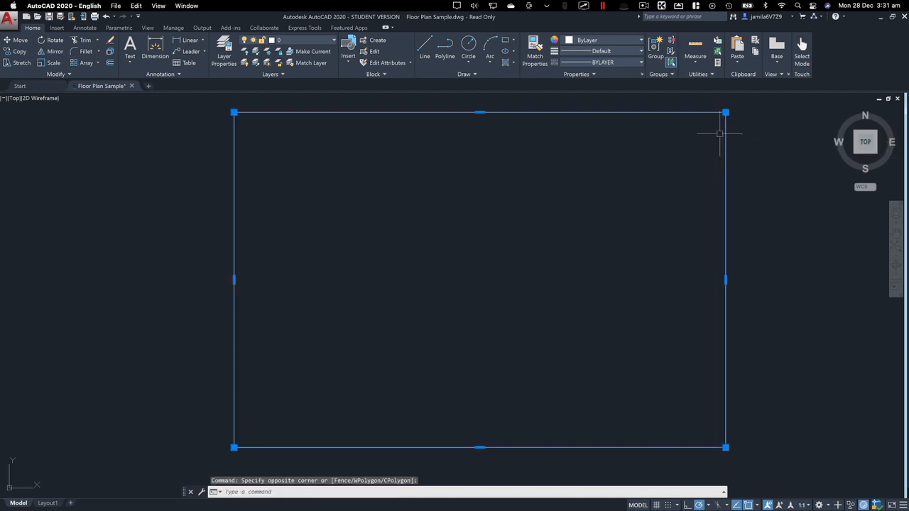
key(Escape)
key(Escape)
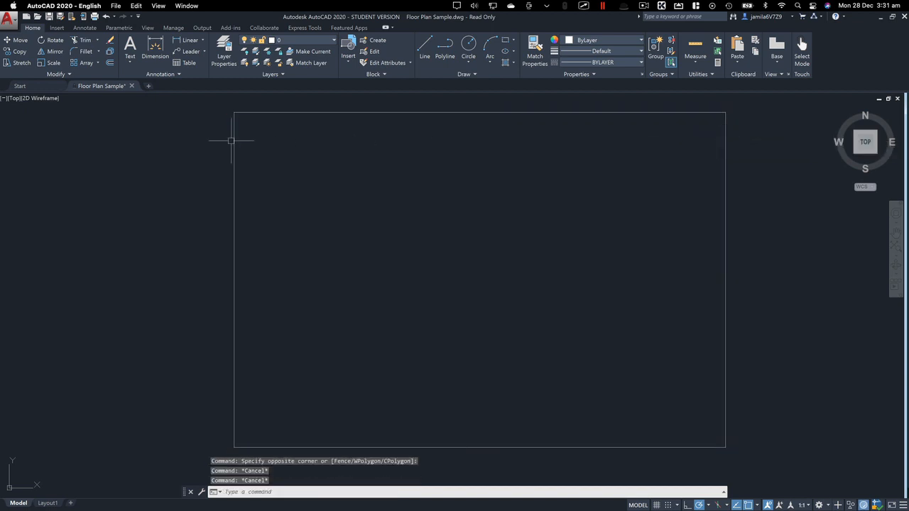
click(193, 113)
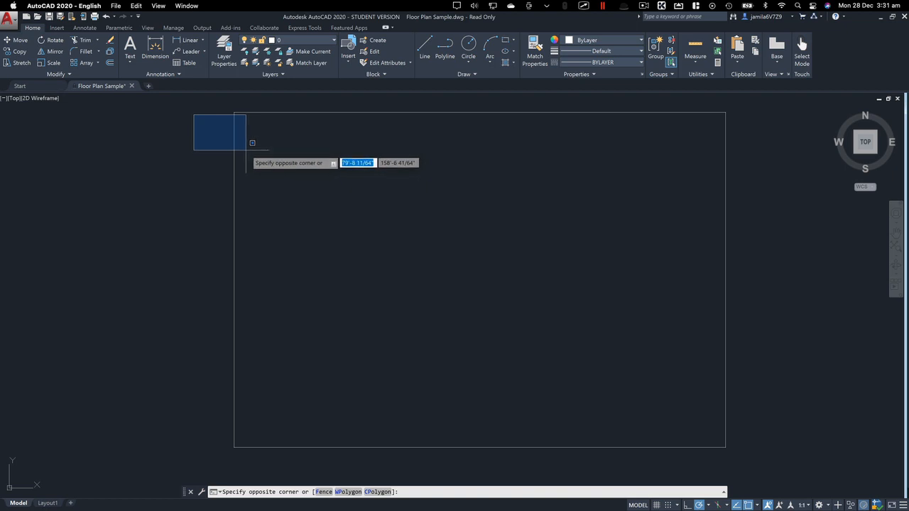
click(246, 148)
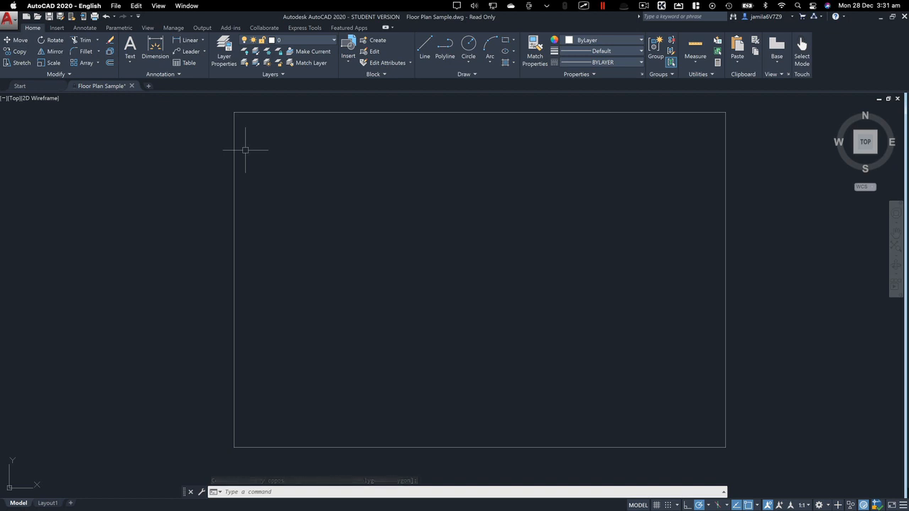
Select the rectangle with a crossing window touching only its right edge, clear it, and retry a partial window selection across the left edge
click(786, 126)
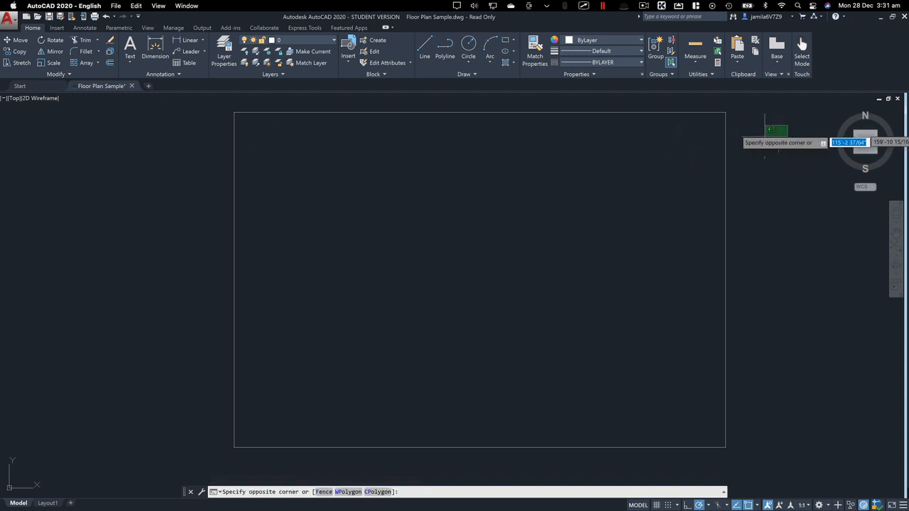
click(725, 155)
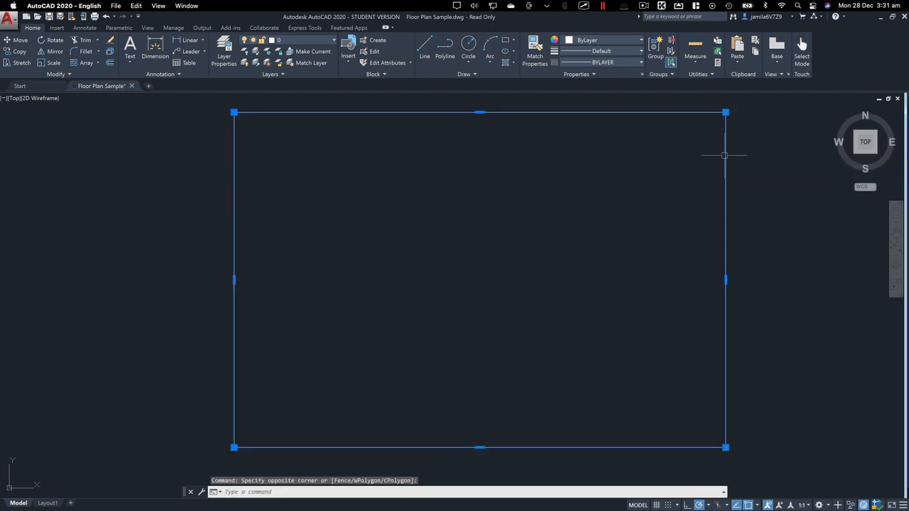
key(Escape)
key(Escape)
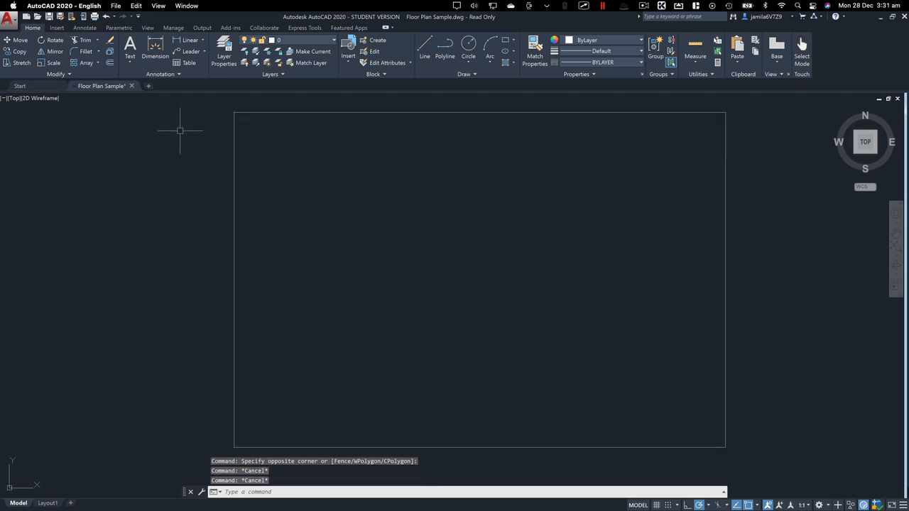
click(180, 131)
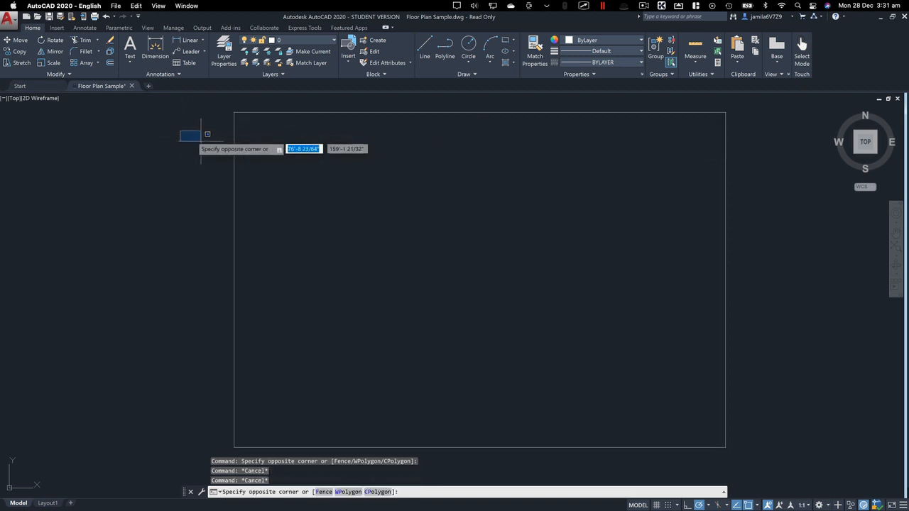
click(269, 156)
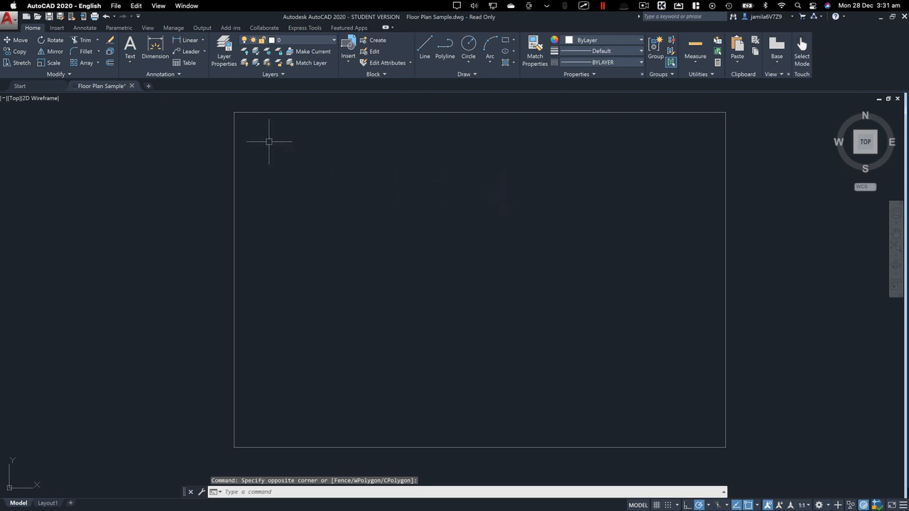
Select the rectangle with a window that fully encloses it and clear the selection
click(195, 97)
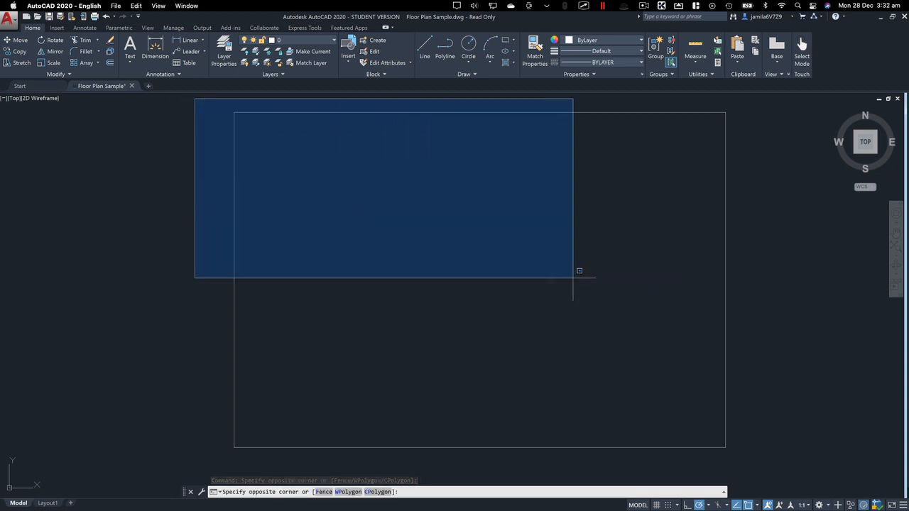
click(743, 460)
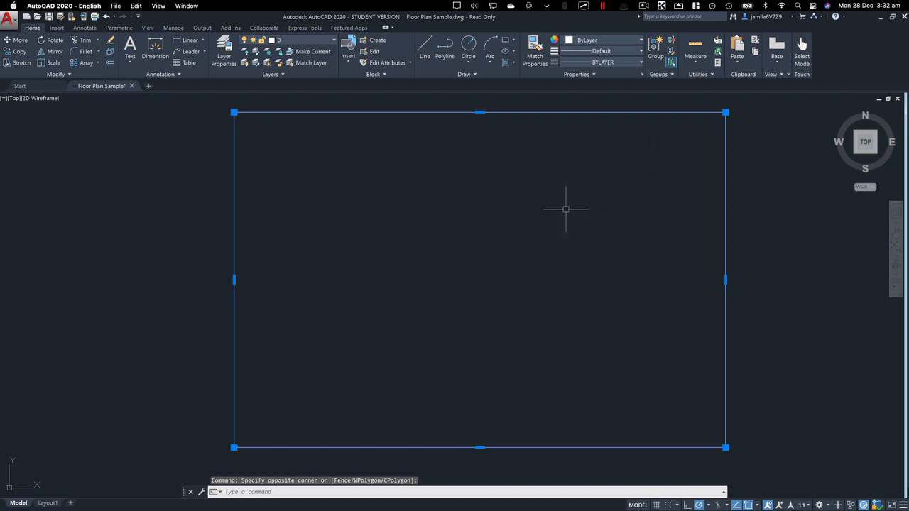
key(Escape)
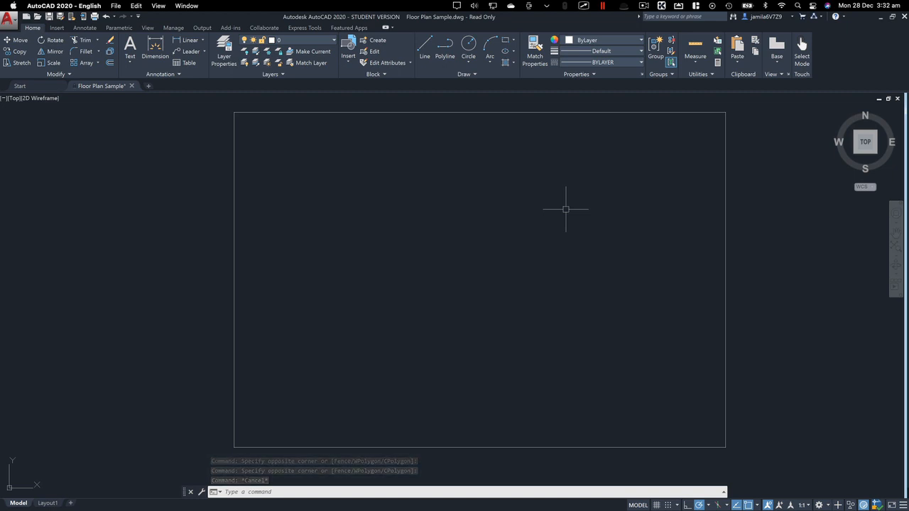
click(788, 139)
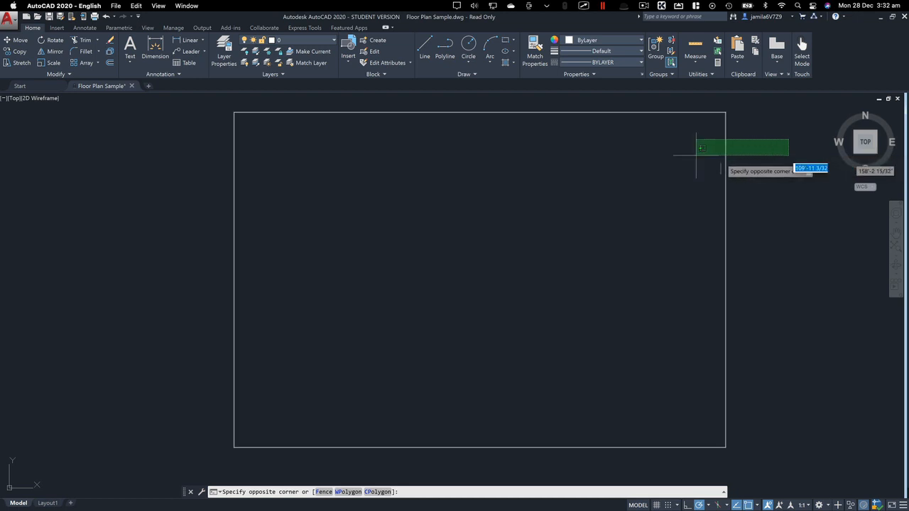
key(Escape)
key(Escape)
key(Escape)
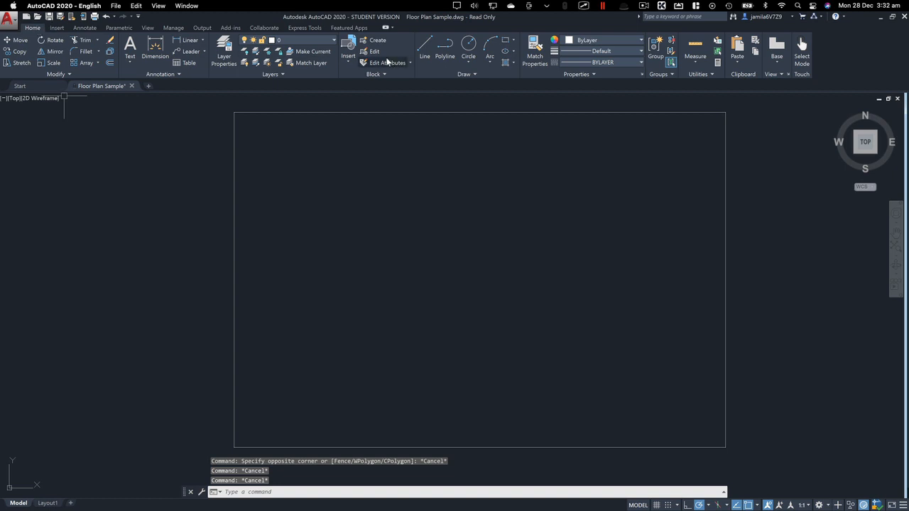
Draw a vertical line about 5'-6" long in the empty space left of the rectangle
click(420, 47)
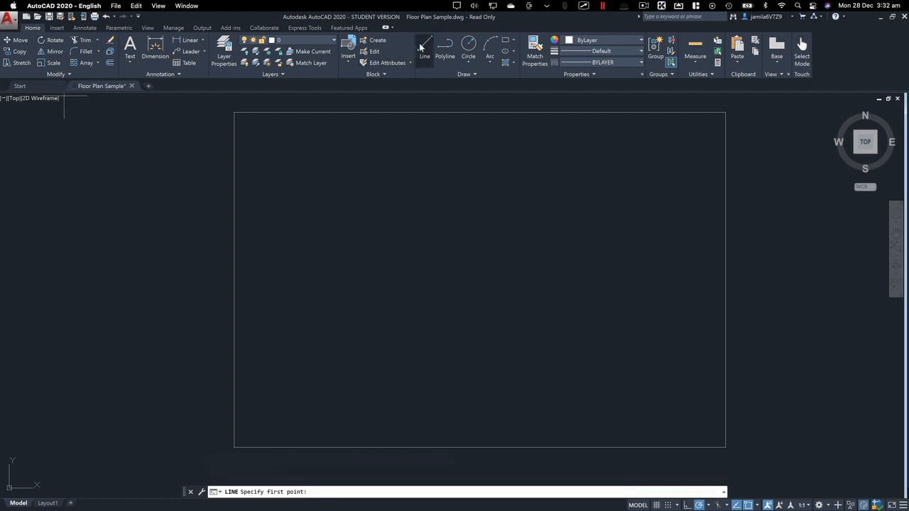
click(78, 177)
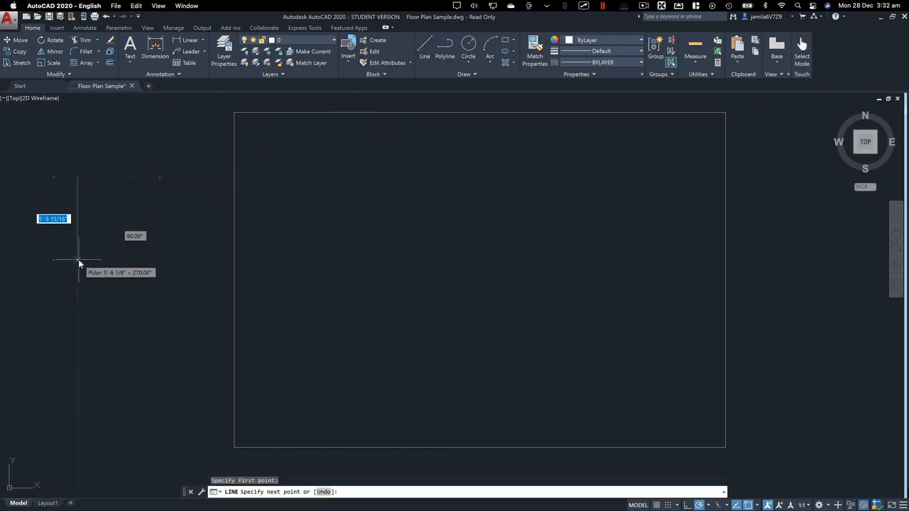
click(79, 259)
key(Escape)
Select the vertical line with a crossing window over its lower end and clear the selection
click(138, 235)
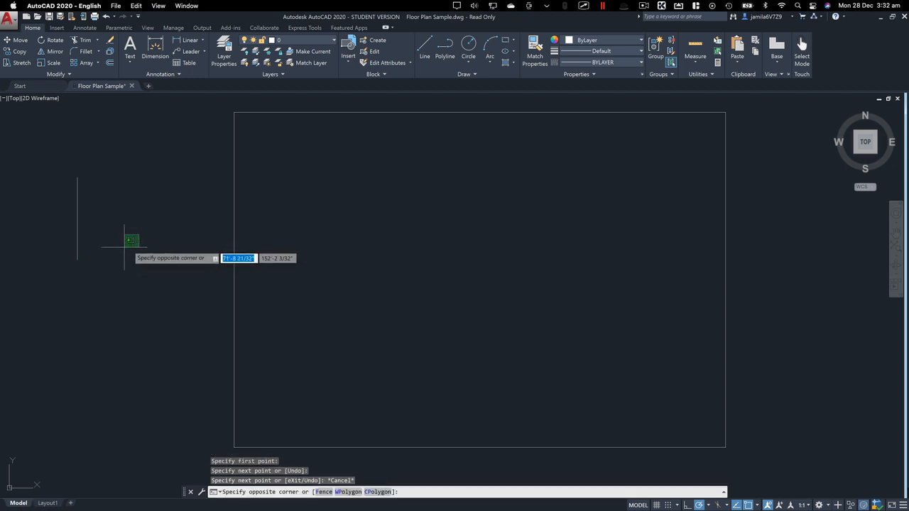
click(65, 268)
key(Escape)
key(Escape)
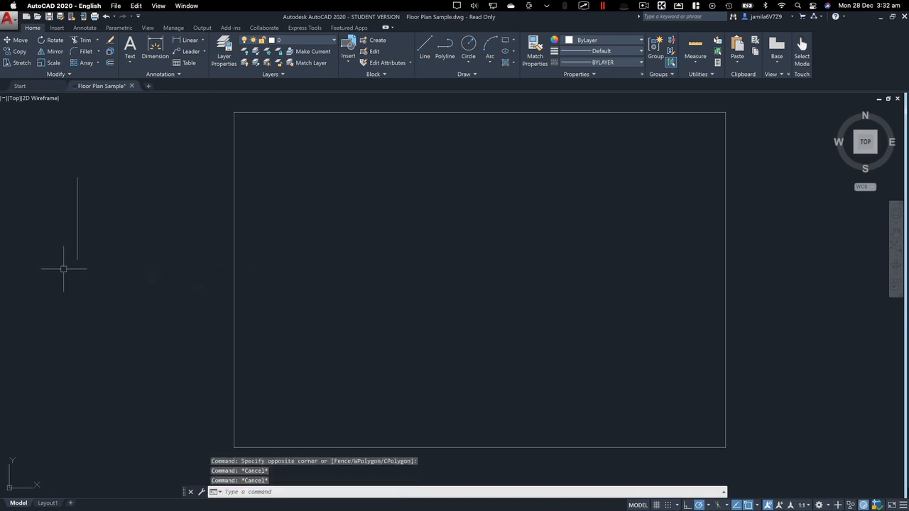
Select the vertical line with a window that fully encloses it and clear the selection
click(51, 167)
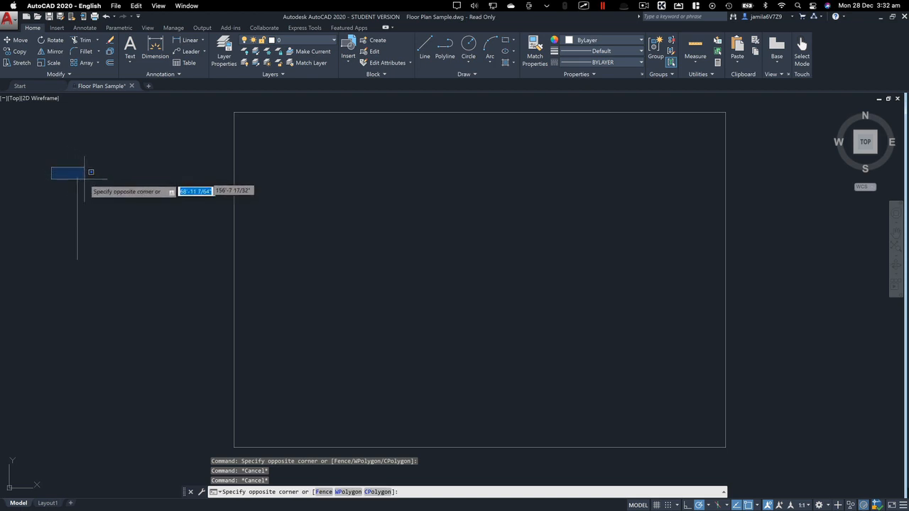
click(97, 262)
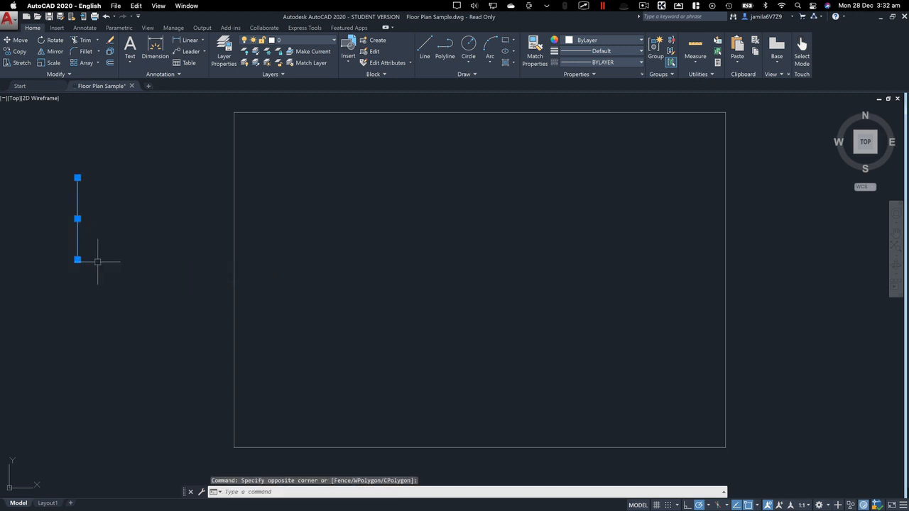
key(Escape)
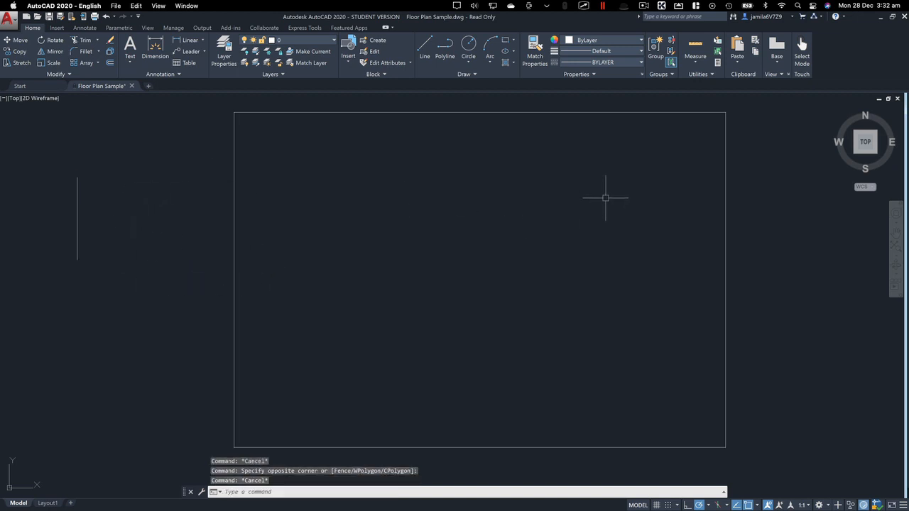
Select the door beside the COPY 6194 room together with the line across its opening, using a window that encloses them
scroll(605, 198, down, 5)
middle_drag(681, 192, 265, 282)
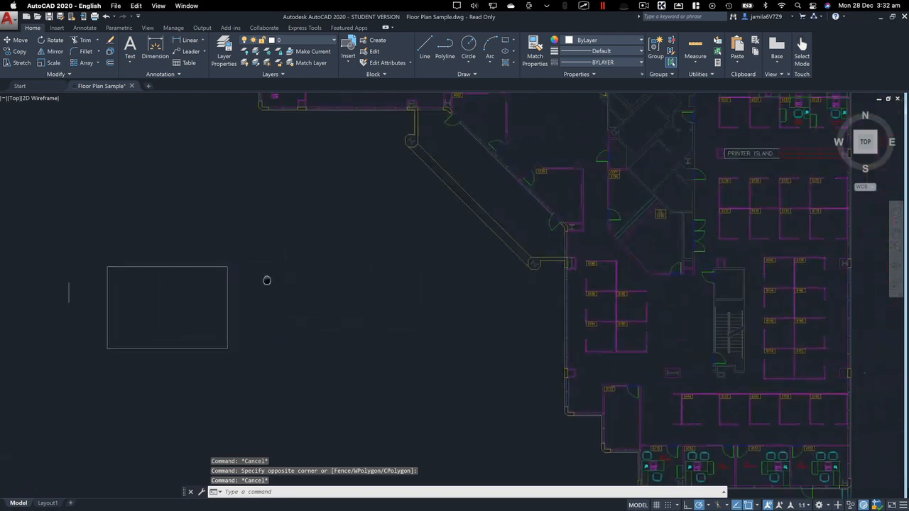
scroll(283, 278, down, 3)
scroll(284, 278, down, 1)
scroll(375, 262, up, 6)
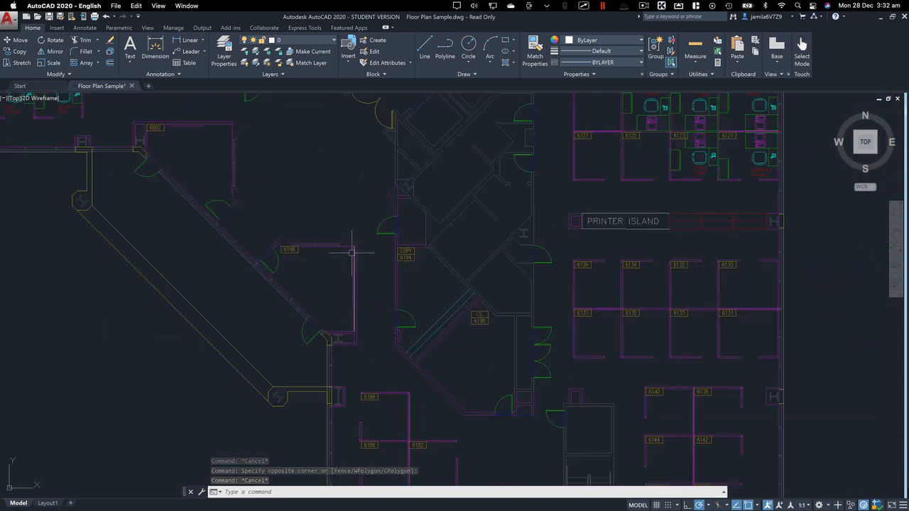
scroll(376, 262, up, 5)
middle_drag(379, 261, 376, 326)
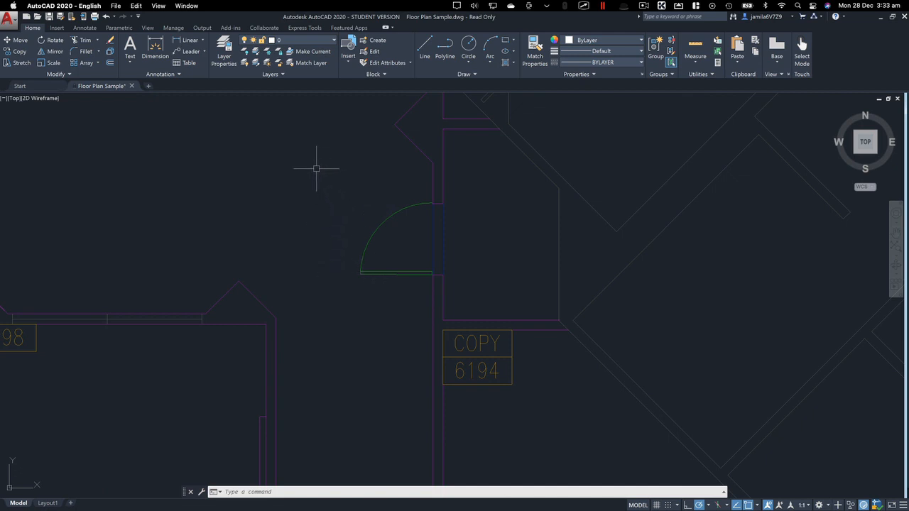
mouse_move(310, 164)
mouse_down()
mouse_move(411, 219)
mouse_move(421, 249)
mouse_up()
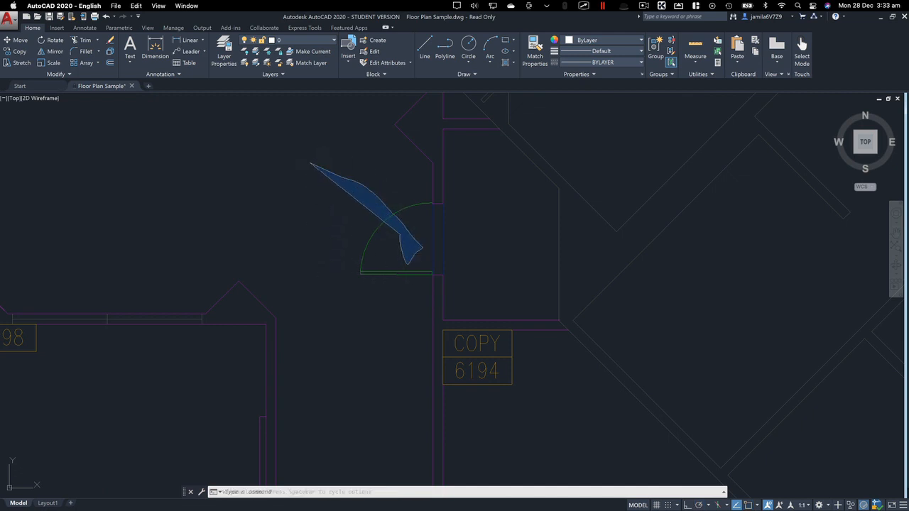
key(Escape)
click(328, 171)
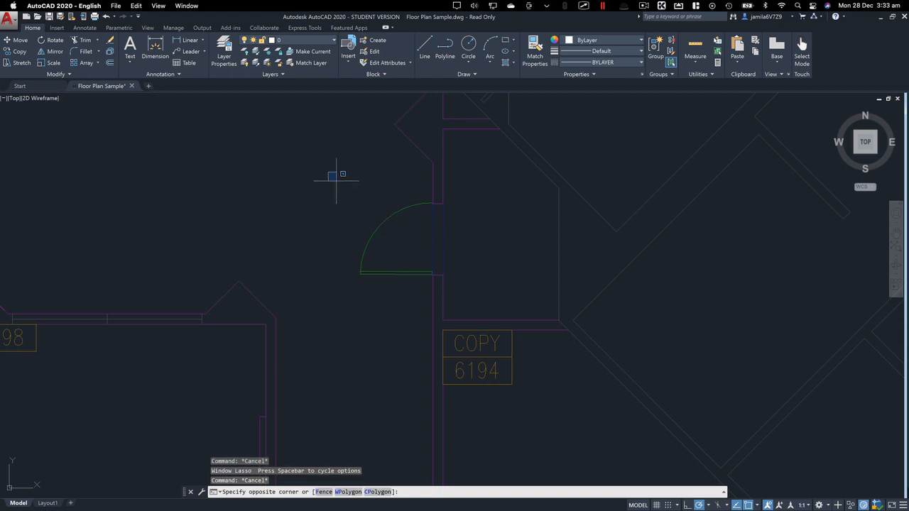
click(443, 279)
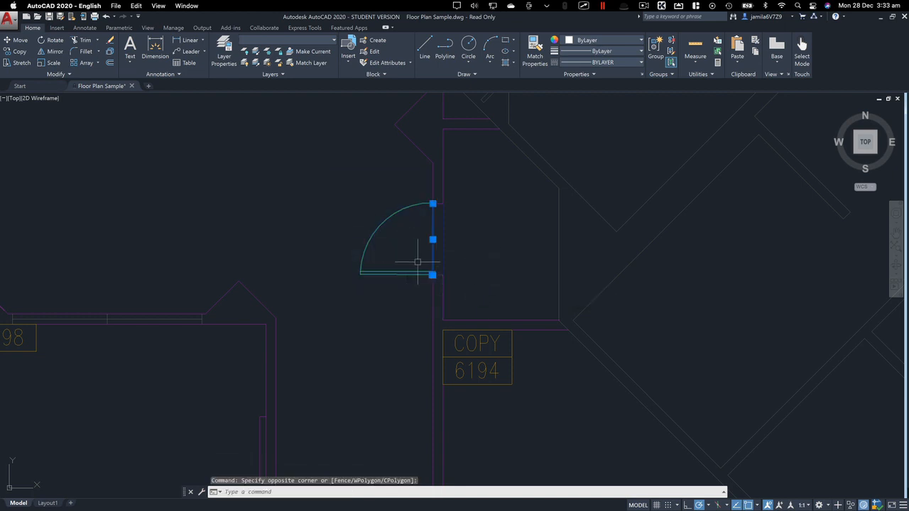
Remove the line across the door opening from the selection and clear the remaining selection
shift+click(432, 255)
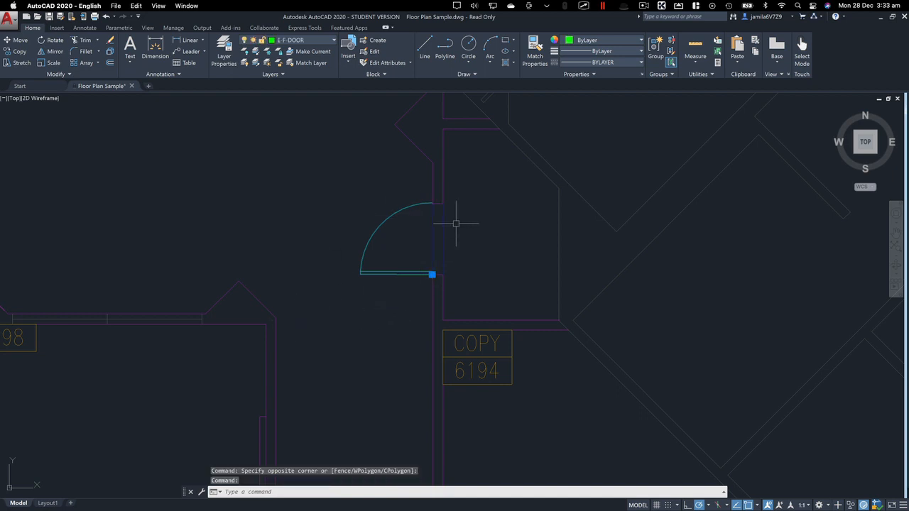
key(Escape)
key(Escape)
Select the door beside the COPY 6194 room and the adjoining wall lines with a crossing window, and clear the selection
click(483, 188)
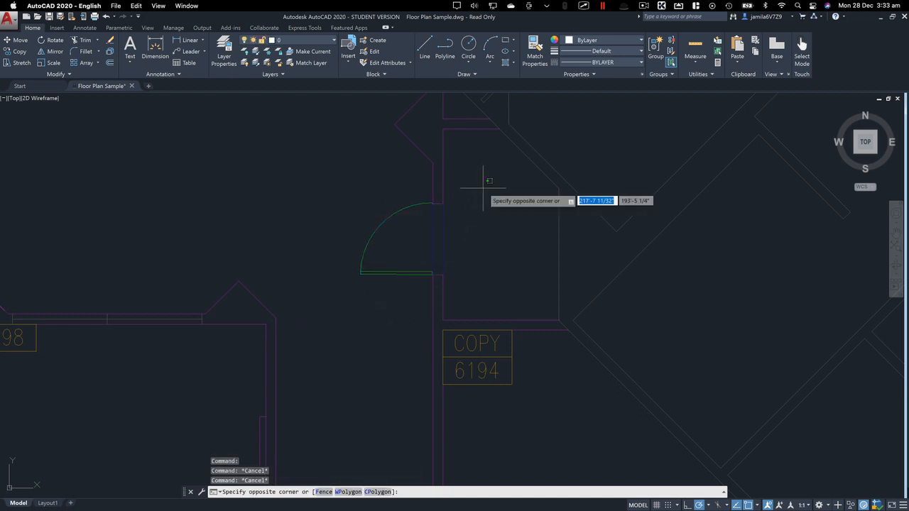
click(339, 288)
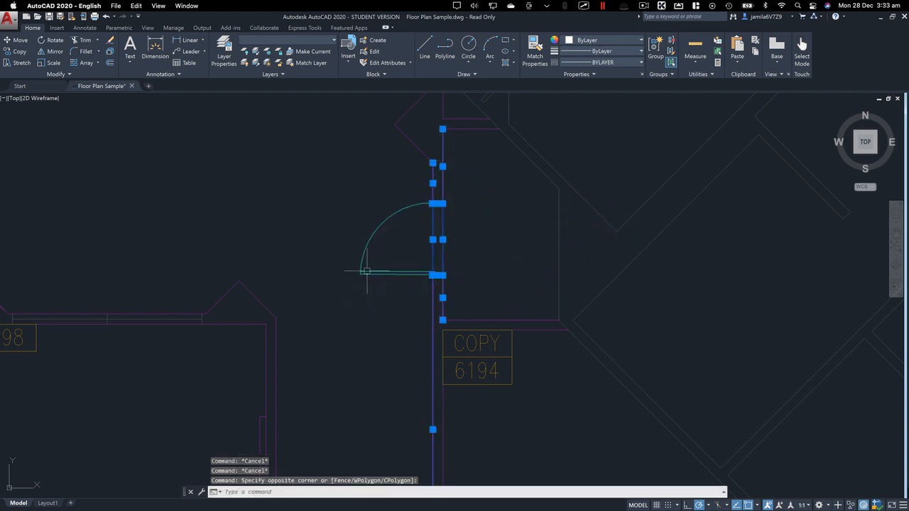
key(Escape)
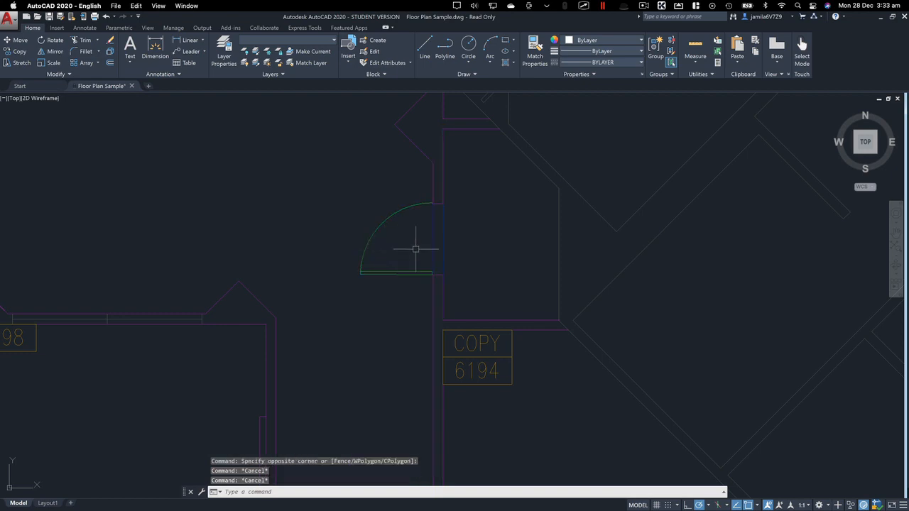
scroll(475, 262, down, 10)
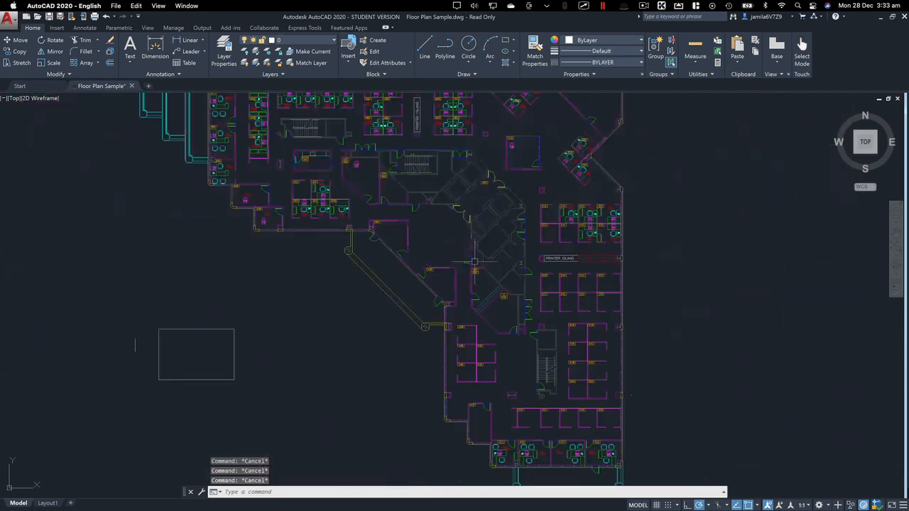
middle_drag(512, 175, 481, 223)
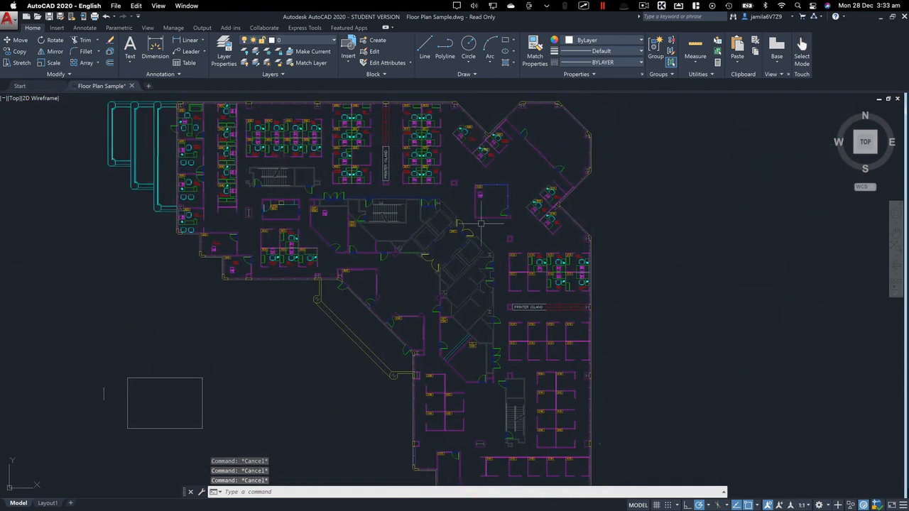
middle_drag(260, 308, 410, 229)
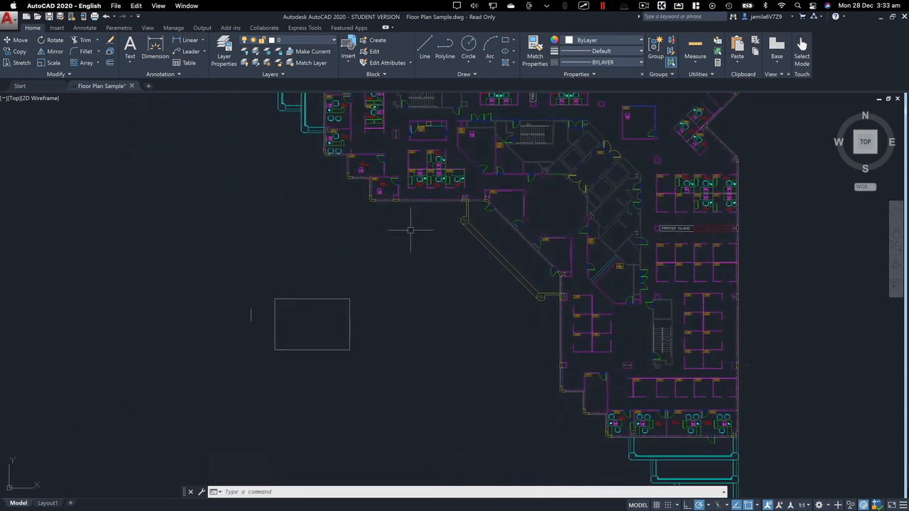
middle_drag(410, 230, 494, 193)
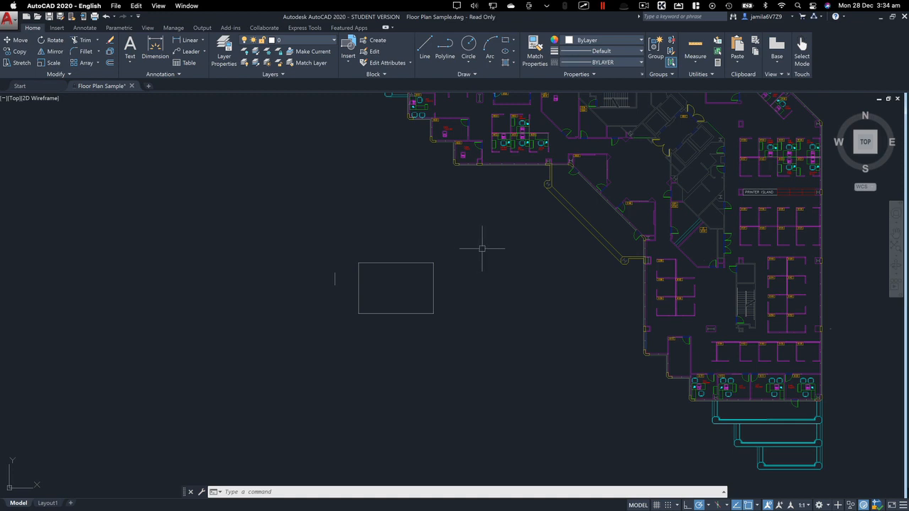
click(516, 238)
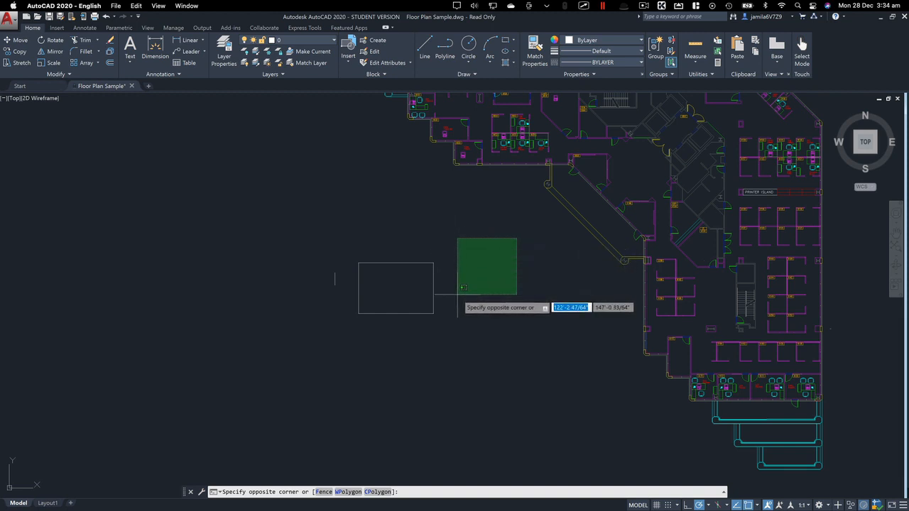
key(Escape)
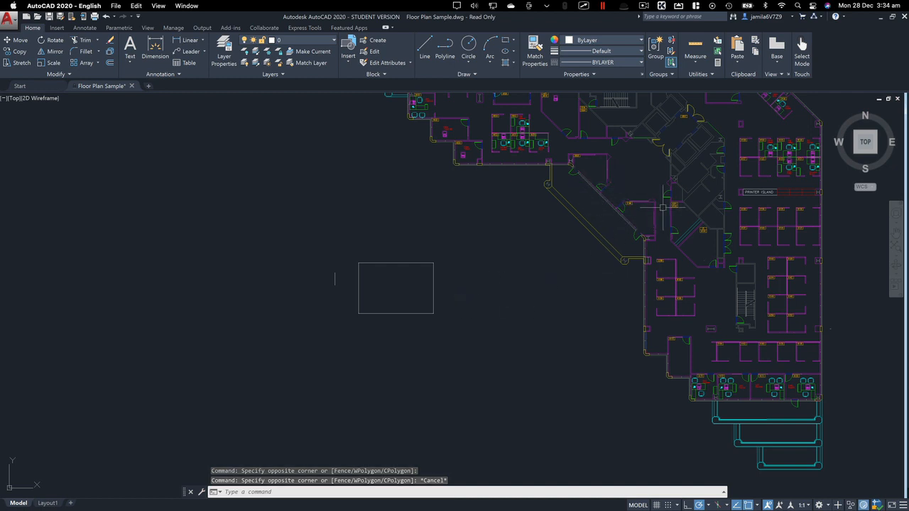
Select the diagonal walls and the walls around room 6198 with a freeform crossing lasso, and clear the selection
scroll(648, 200, up, 5)
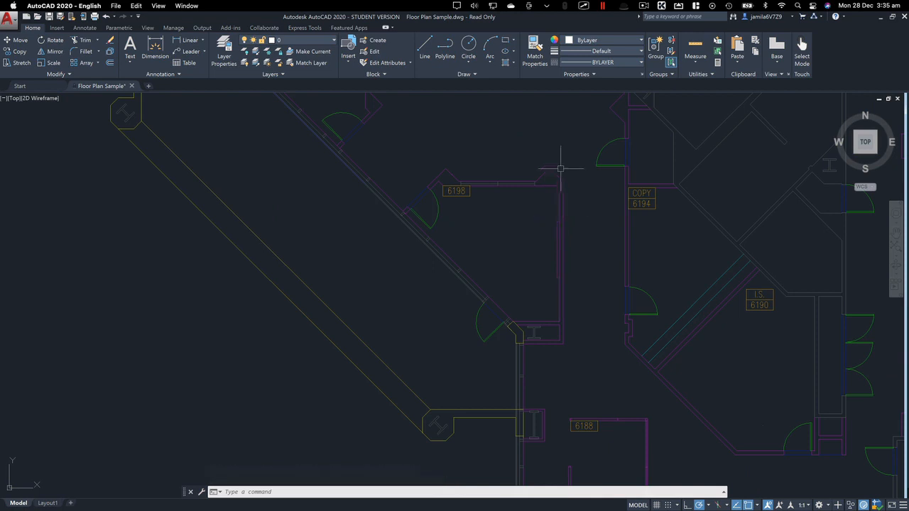
scroll(548, 170, up, 2)
scroll(548, 170, up, 2)
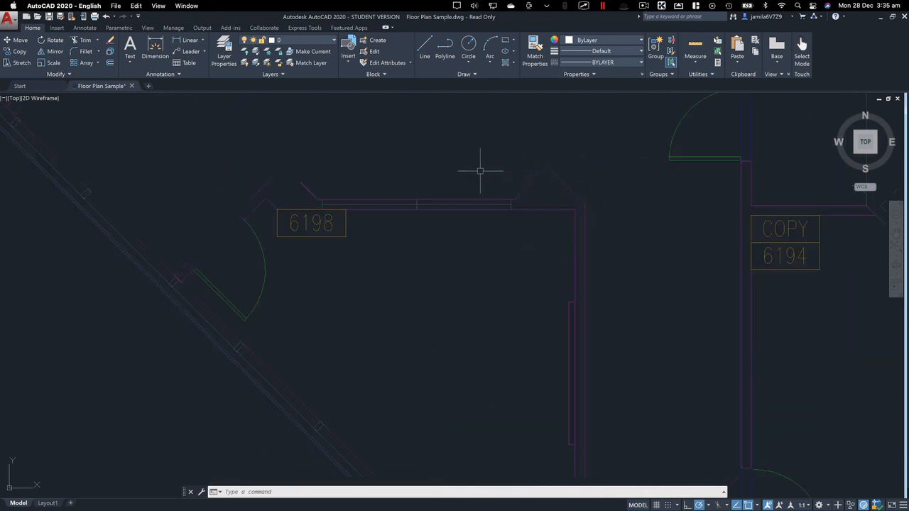
scroll(458, 227, down, 5)
middle_drag(413, 234, 726, 180)
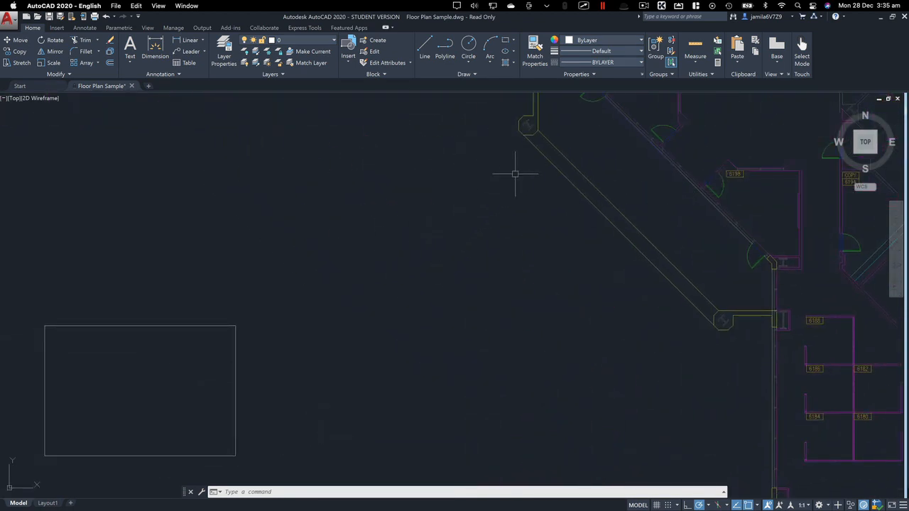
click(450, 207)
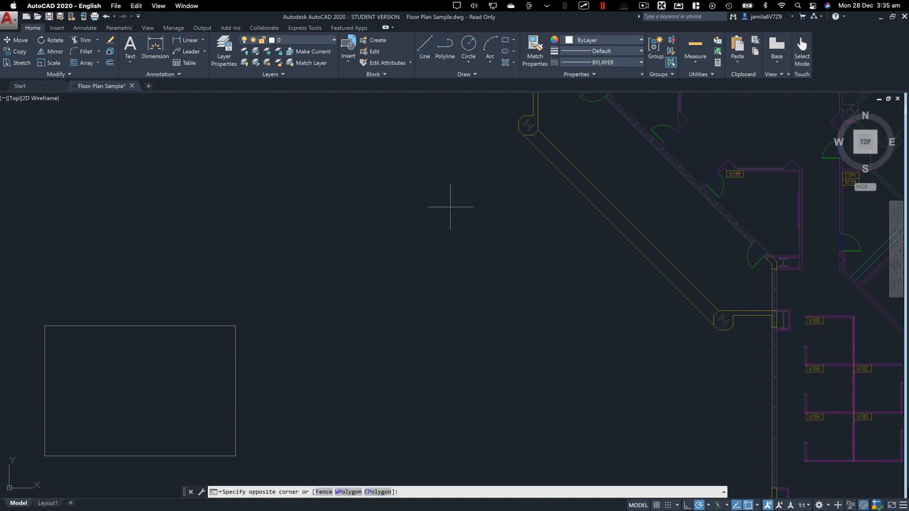
mouse_move(450, 207)
mouse_down()
mouse_move(393, 213)
mouse_move(371, 249)
mouse_move(403, 323)
mouse_move(524, 364)
mouse_move(560, 306)
mouse_move(501, 227)
mouse_move(477, 290)
mouse_move(521, 320)
mouse_move(464, 168)
mouse_move(490, 105)
mouse_move(521, 110)
mouse_move(531, 131)
mouse_move(578, 135)
mouse_move(595, 215)
mouse_move(703, 343)
mouse_move(751, 297)
mouse_move(672, 222)
mouse_move(723, 122)
mouse_move(773, 186)
mouse_move(757, 211)
mouse_move(820, 213)
mouse_move(814, 152)
mouse_move(791, 196)
mouse_up()
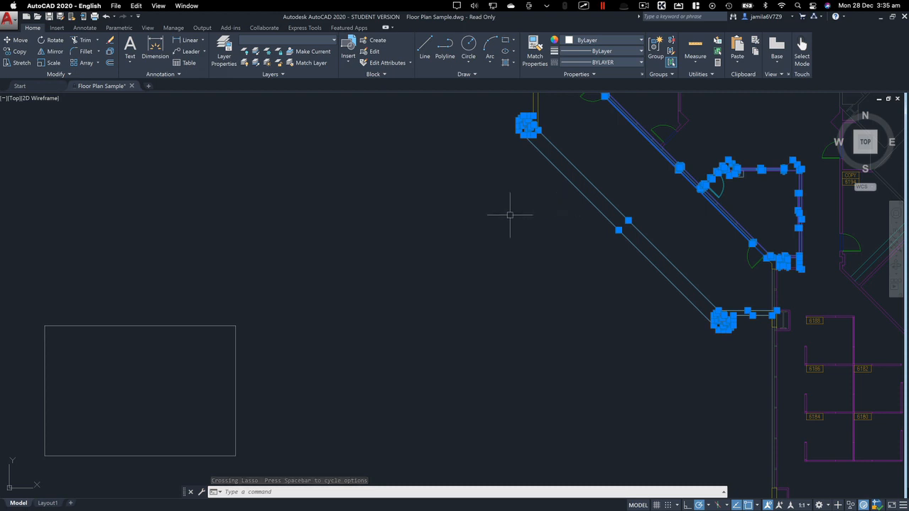
key(Escape)
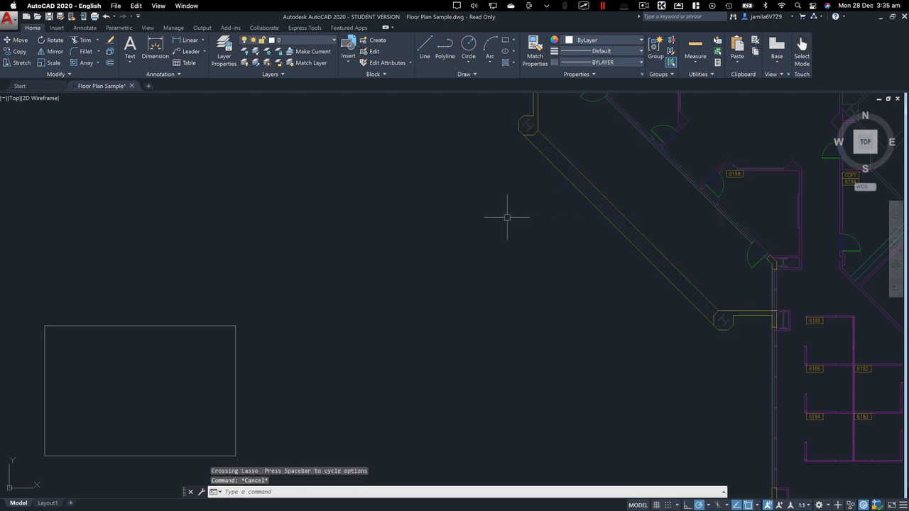
Examine the lobby around room 6001 and its door openings up close and in the context of the surrounding floor plan
scroll(568, 217, up, 2)
middle_drag(572, 213, 345, 277)
scroll(345, 278, down, 6)
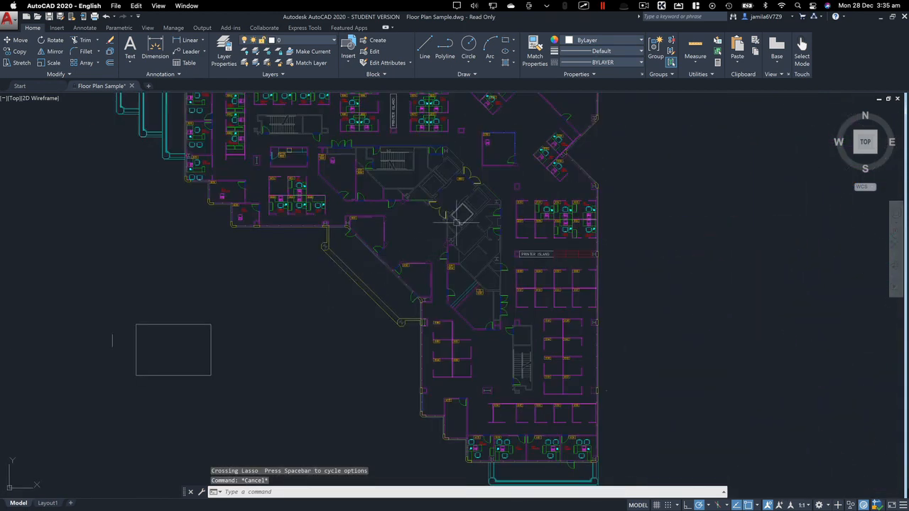
scroll(465, 215, up, 4)
scroll(459, 197, up, 2)
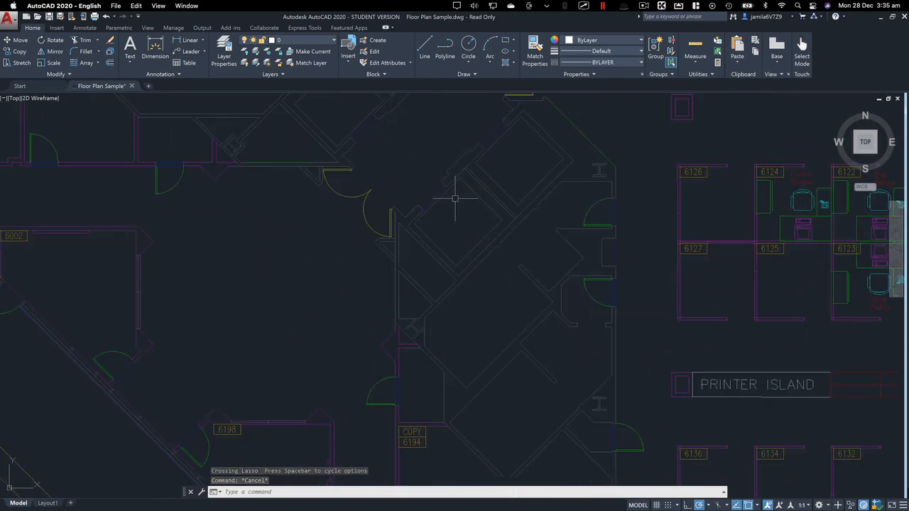
scroll(455, 197, down, 2)
middle_drag(455, 198, 459, 274)
scroll(450, 240, up, 3)
scroll(470, 239, down, 2)
scroll(434, 212, up, 3)
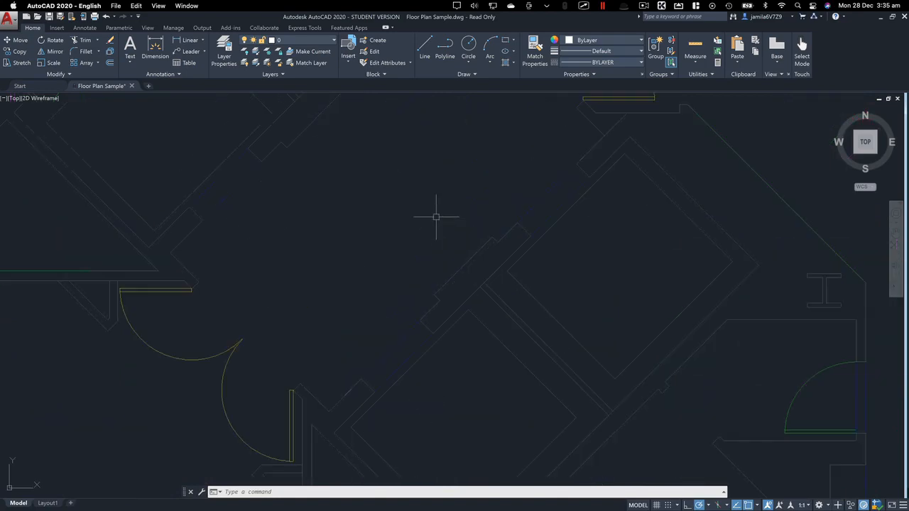
scroll(458, 231, down, 2)
scroll(480, 245, down, 1)
scroll(509, 171, up, 1)
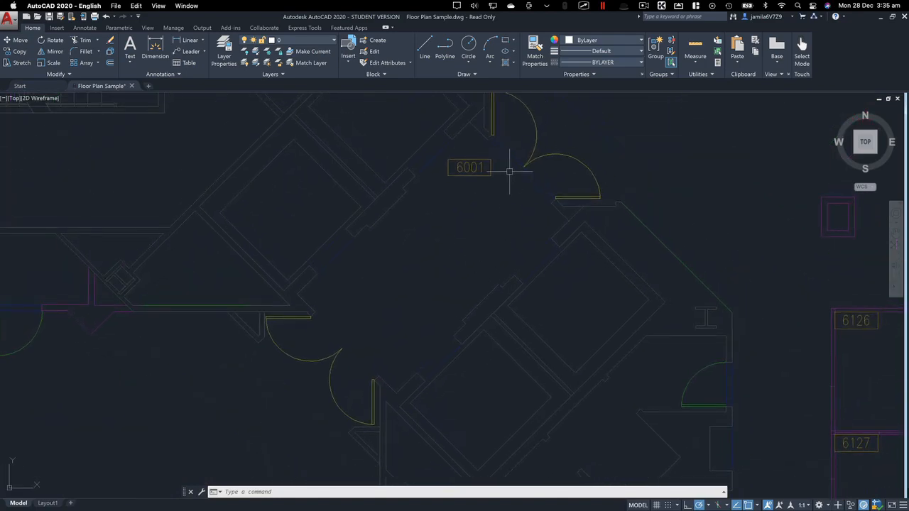
scroll(479, 245, down, 2)
scroll(488, 240, up, 2)
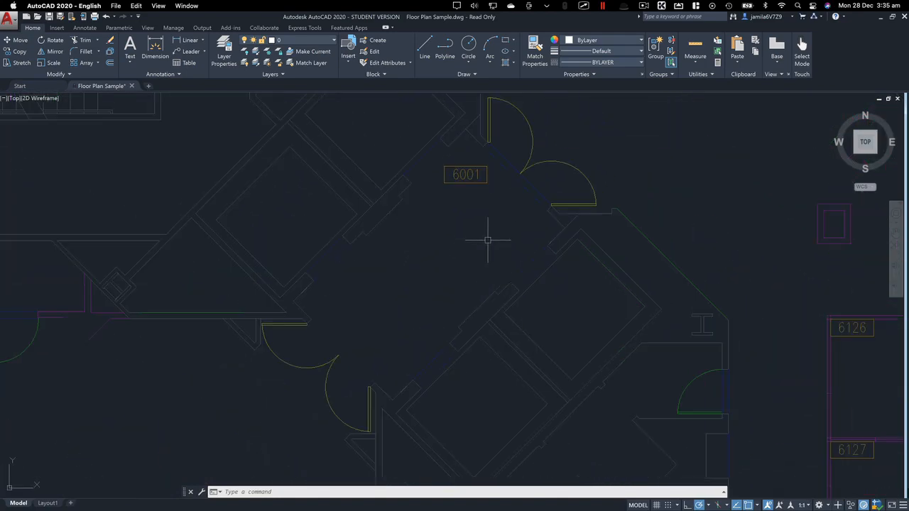
scroll(484, 226, up, 2)
middle_drag(484, 226, 506, 221)
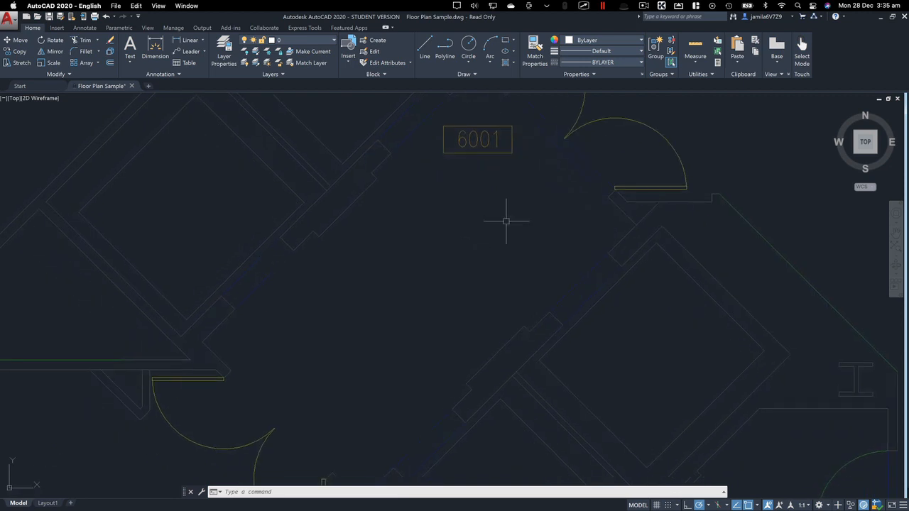
Select the header lines of the four wall openings and the upper double door around the 6001 lobby with one crossing lasso
scroll(506, 221, down, 2)
mouse_move(564, 177)
mouse_down()
mouse_move(538, 189)
mouse_move(557, 267)
mouse_move(534, 253)
mouse_move(493, 264)
mouse_move(438, 284)
mouse_move(423, 305)
mouse_move(430, 339)
mouse_move(455, 367)
mouse_move(444, 370)
mouse_move(448, 379)
mouse_move(431, 359)
mouse_move(436, 348)
mouse_move(395, 306)
mouse_up()
mouse_move(387, 302)
mouse_down()
mouse_move(344, 250)
mouse_move(339, 257)
mouse_move(372, 269)
mouse_move(411, 240)
mouse_move(431, 206)
mouse_move(516, 190)
mouse_move(465, 197)
mouse_move(448, 181)
mouse_move(442, 197)
mouse_move(439, 183)
mouse_move(525, 177)
mouse_move(507, 151)
mouse_move(450, 144)
mouse_up()
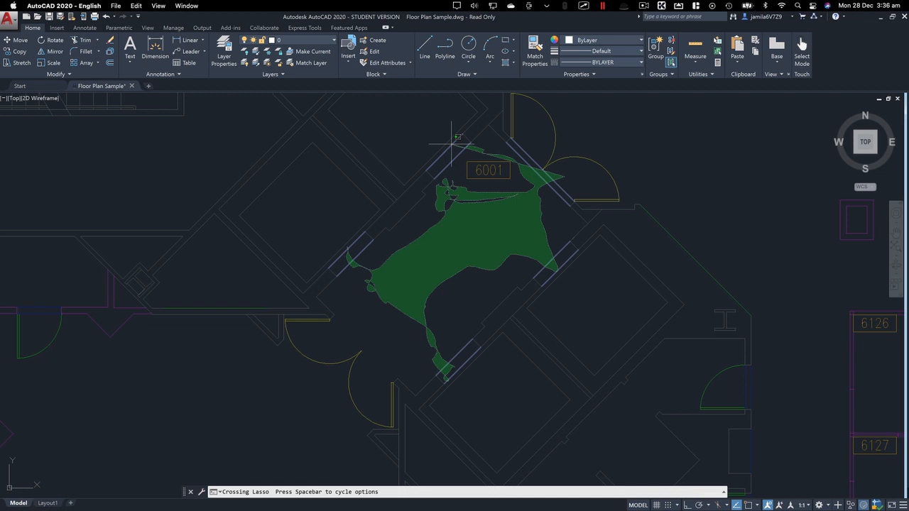
drag(452, 142, 452, 143)
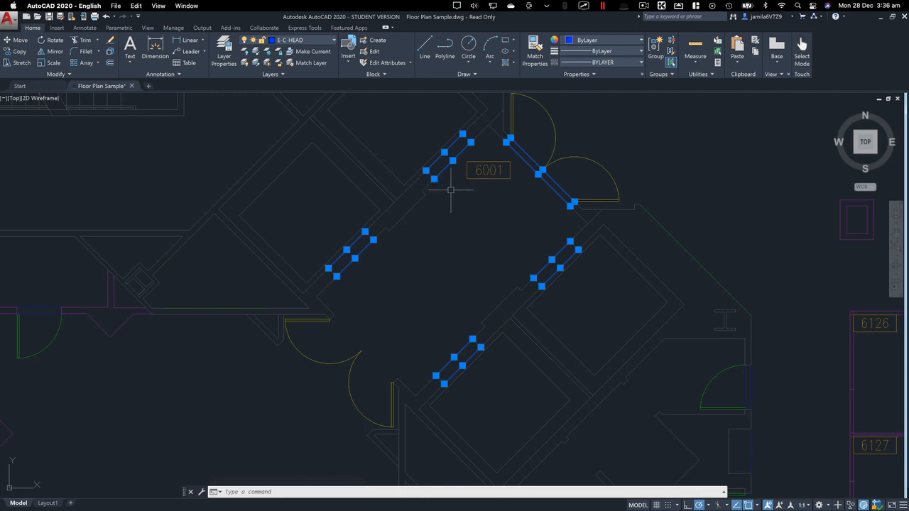
Add the short horizontal line above the column between the lobby and the COPY 6194 room using a window lasso, and clear the whole selection
middle_drag(436, 258, 677, 161)
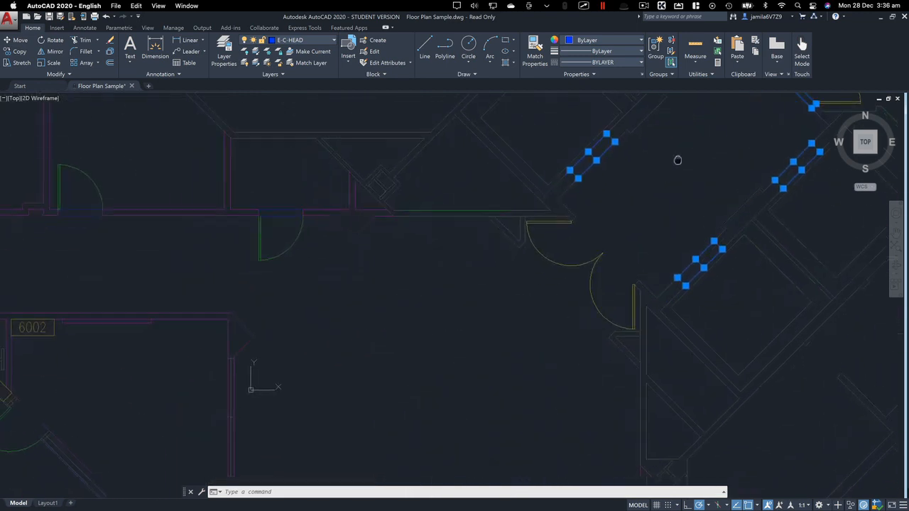
scroll(464, 331, down, 5)
scroll(453, 378, up, 3)
scroll(452, 379, up, 2)
middle_drag(447, 348, 454, 282)
mouse_move(531, 202)
mouse_down()
mouse_move(479, 242)
mouse_move(418, 314)
mouse_move(334, 362)
mouse_move(334, 403)
mouse_up()
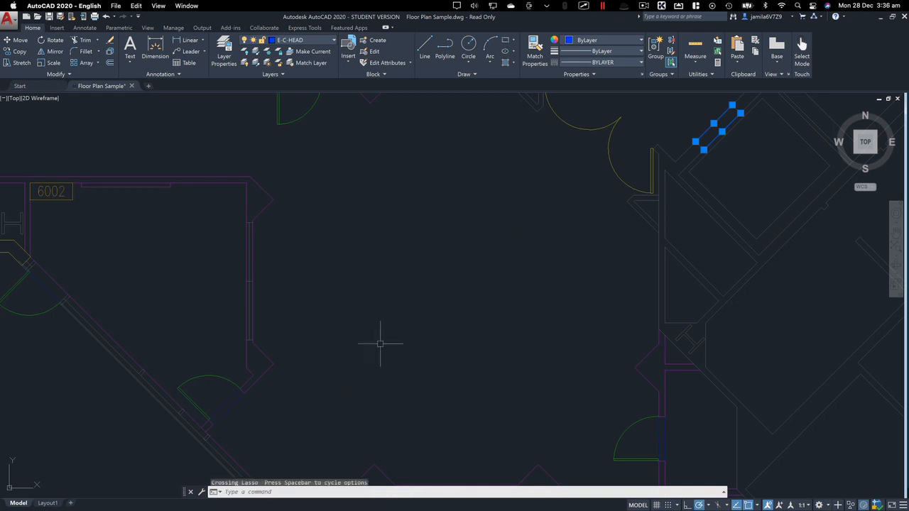
mouse_move(353, 192)
mouse_down()
mouse_move(424, 276)
mouse_move(549, 328)
mouse_move(592, 371)
mouse_move(613, 325)
mouse_move(714, 340)
mouse_move(713, 294)
mouse_move(602, 270)
mouse_move(506, 208)
mouse_move(409, 265)
mouse_up()
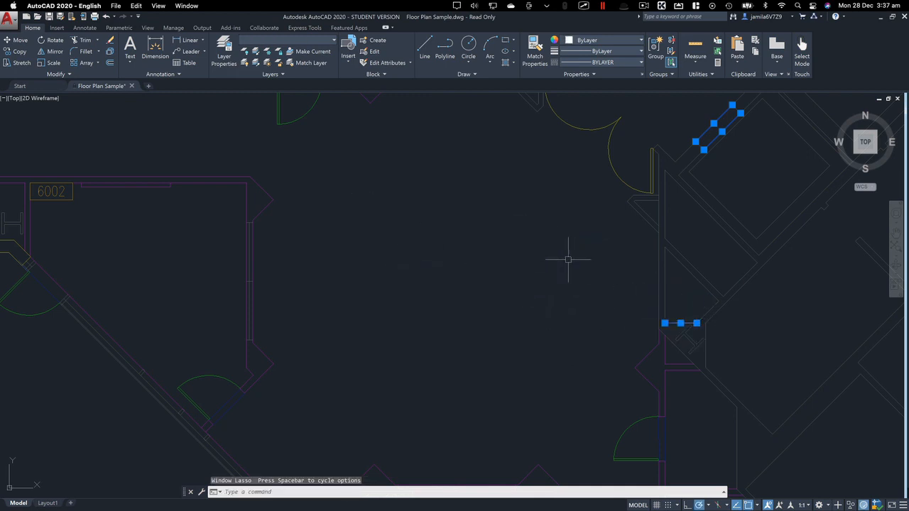
middle_drag(568, 259, 462, 365)
key(Escape)
Select the header lines at the 6001 double door with a crossing window and add both lines of the nearest wall opening individually
scroll(589, 206, up, 3)
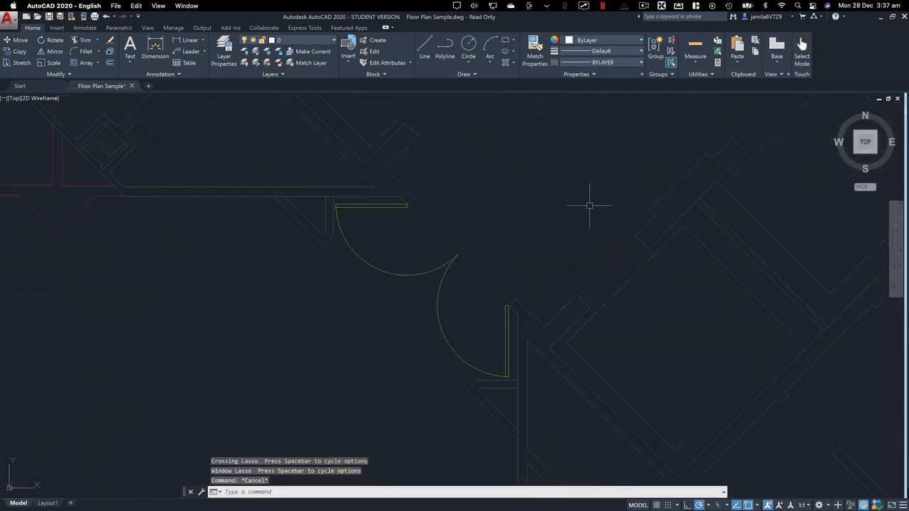
middle_drag(589, 206, 531, 293)
scroll(500, 321, down, 2)
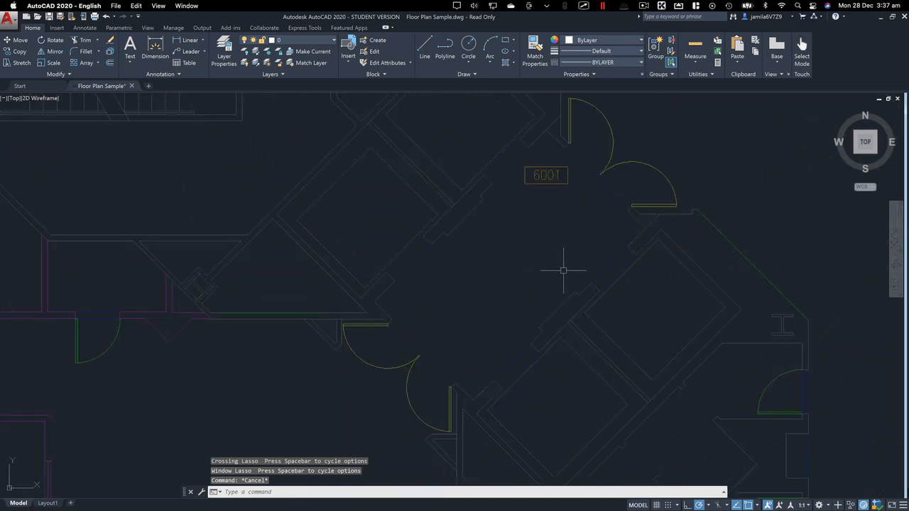
scroll(601, 254, up, 2)
click(636, 151)
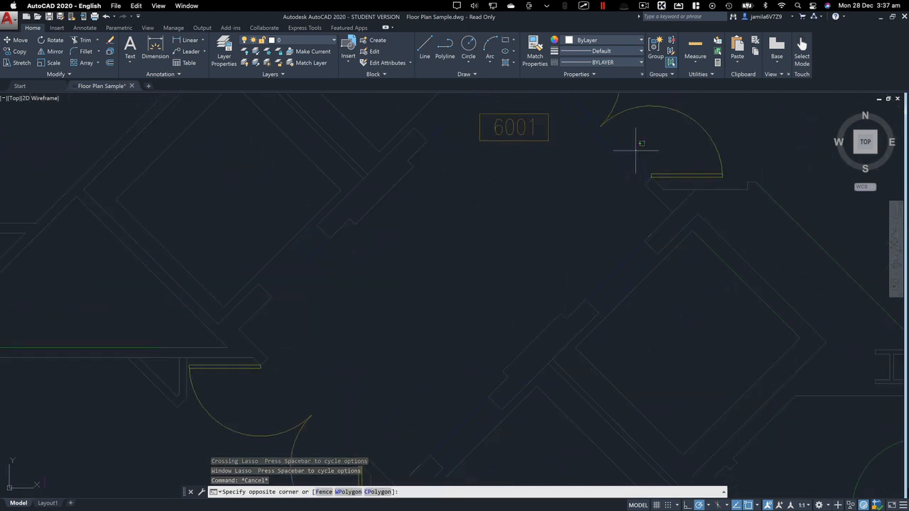
click(597, 174)
click(617, 268)
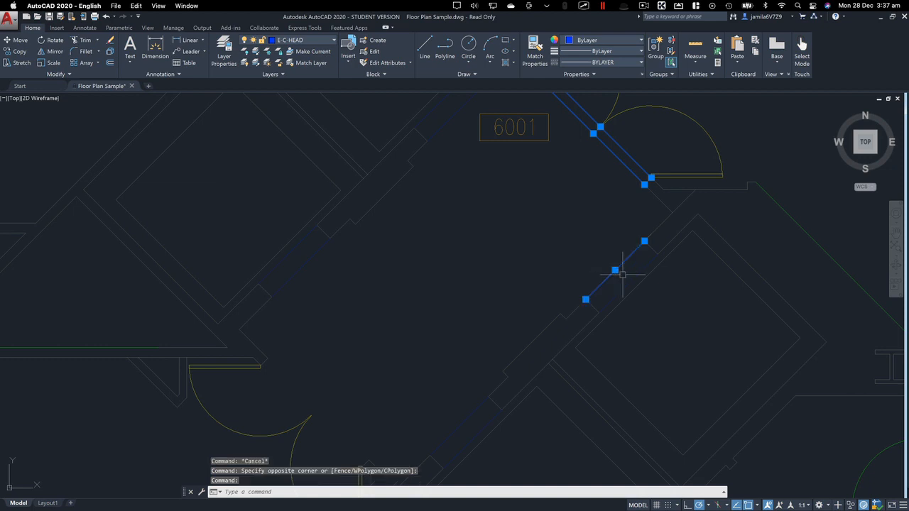
click(628, 283)
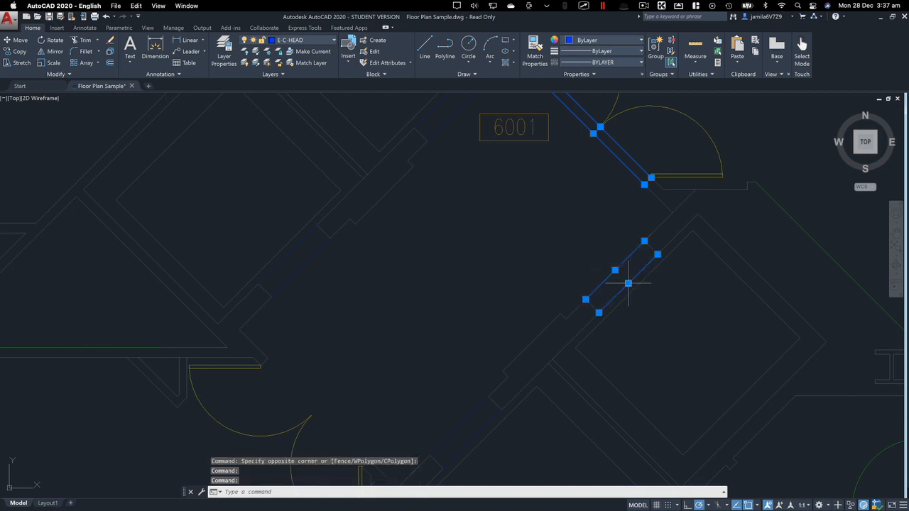
Add the header lines of the remaining three wall openings around the 6001 lobby to the selection, using small crossing windows
click(471, 435)
click(468, 430)
click(468, 430)
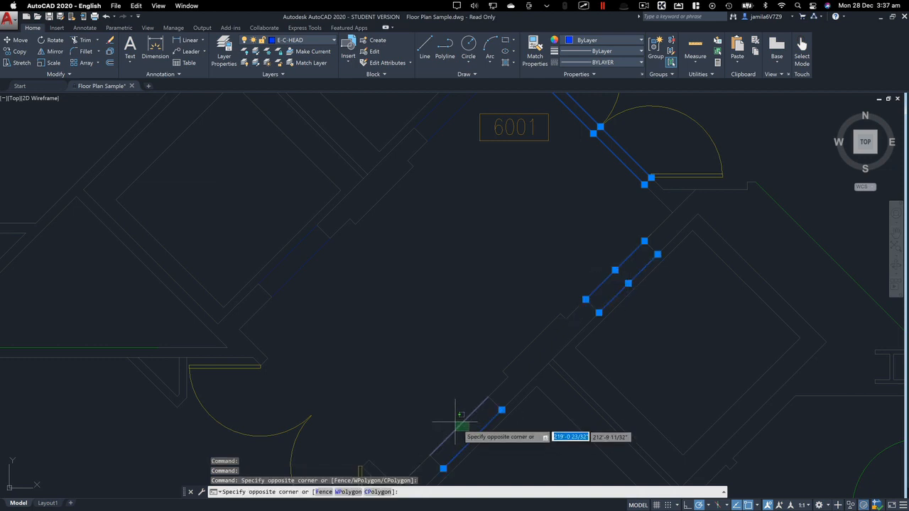
click(450, 426)
click(332, 278)
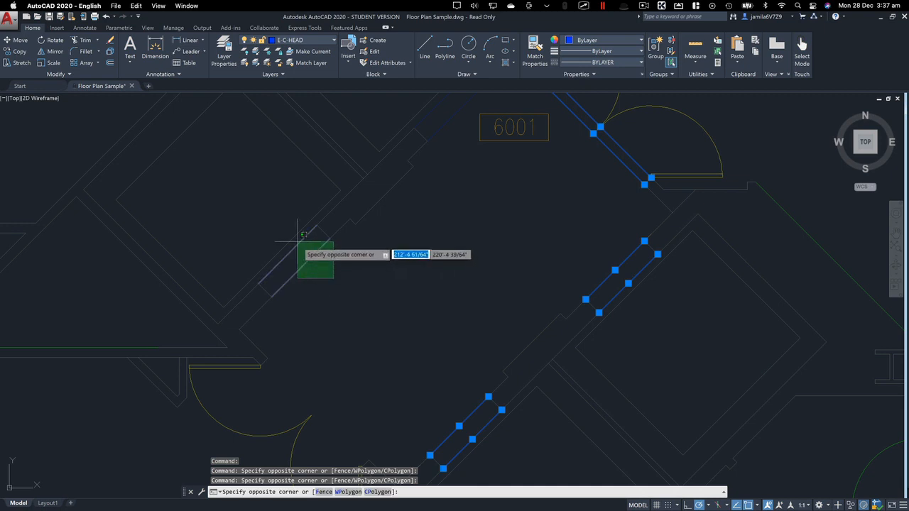
click(299, 245)
middle_drag(465, 186, 493, 226)
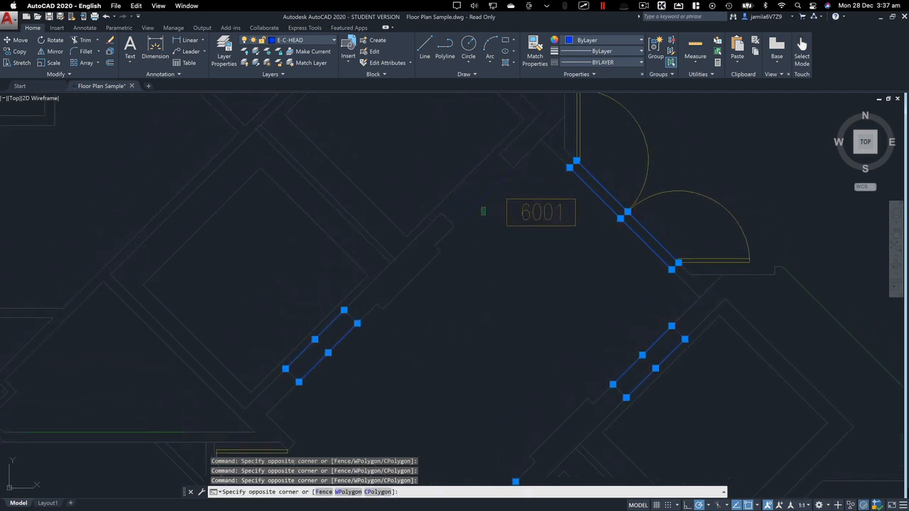
click(494, 216)
click(441, 155)
scroll(572, 284, down, 4)
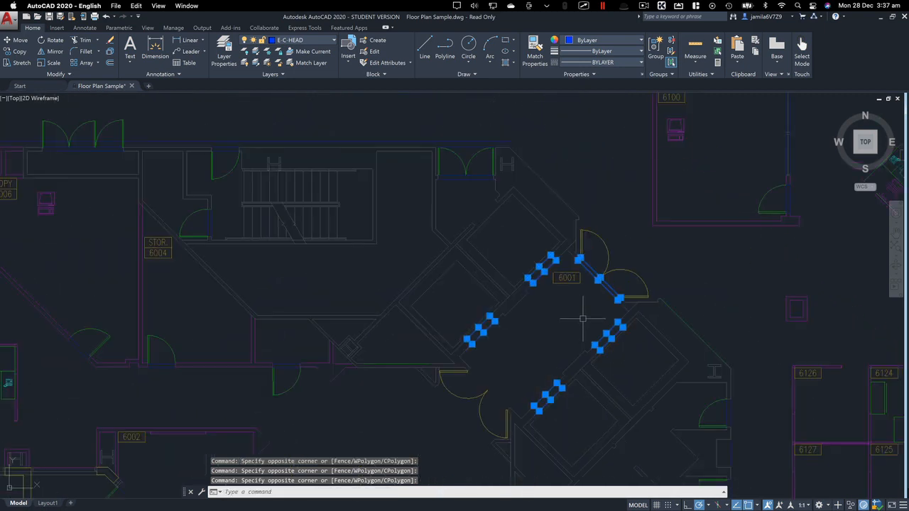
mouse_move(572, 283)
middle_down()
mouse_move(606, 237)
mouse_move(590, 252)
middle_up()
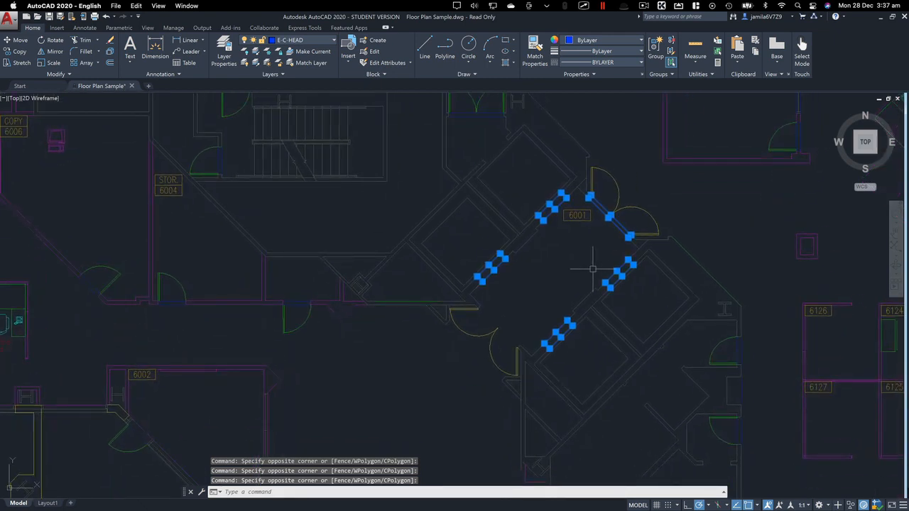